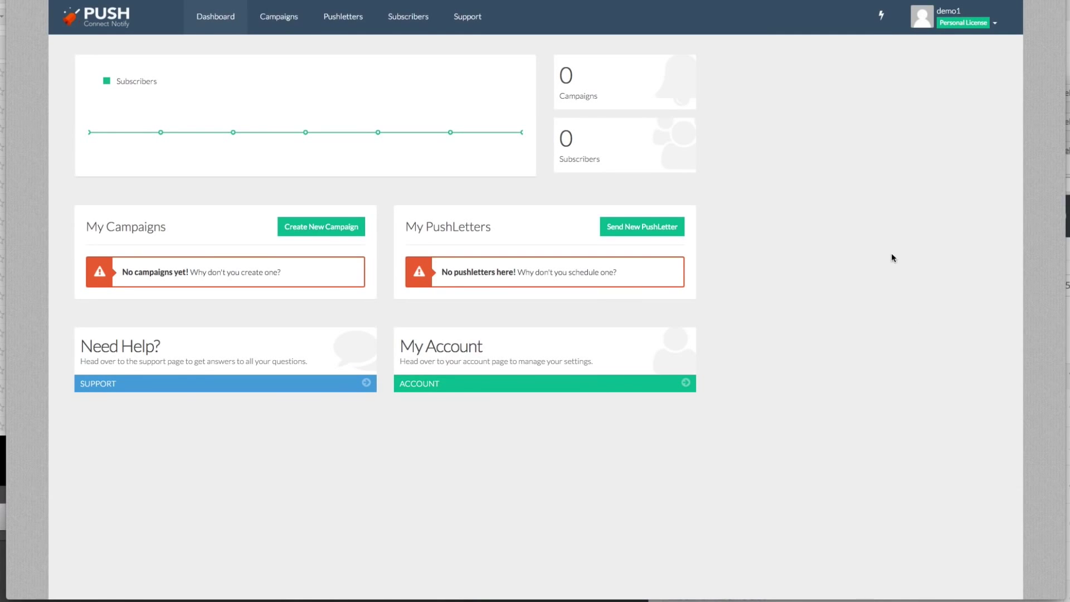
pyautogui.click(995, 23)
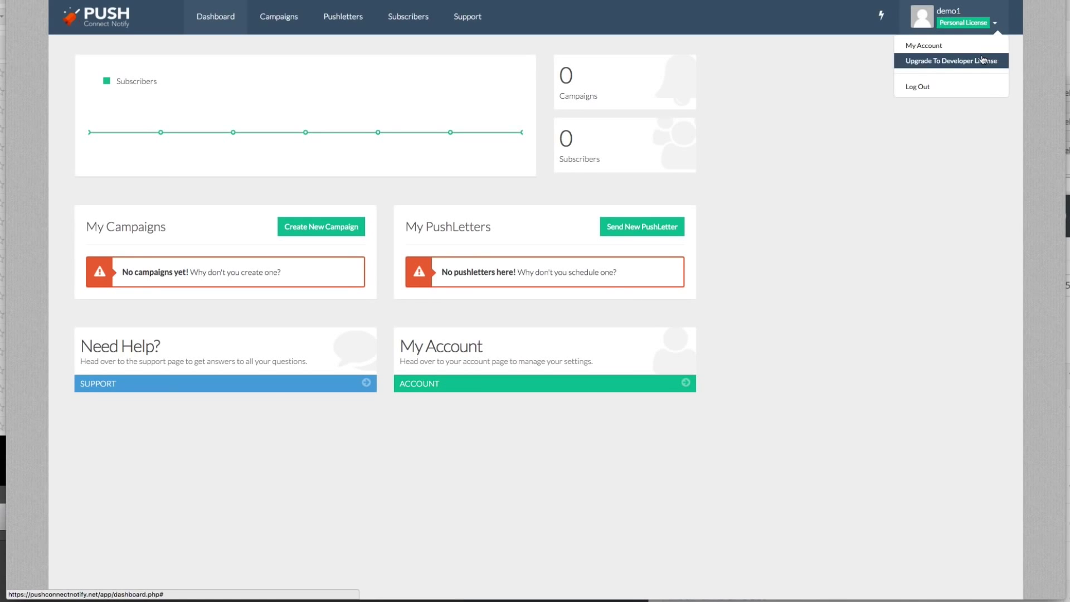
pyautogui.click(978, 45)
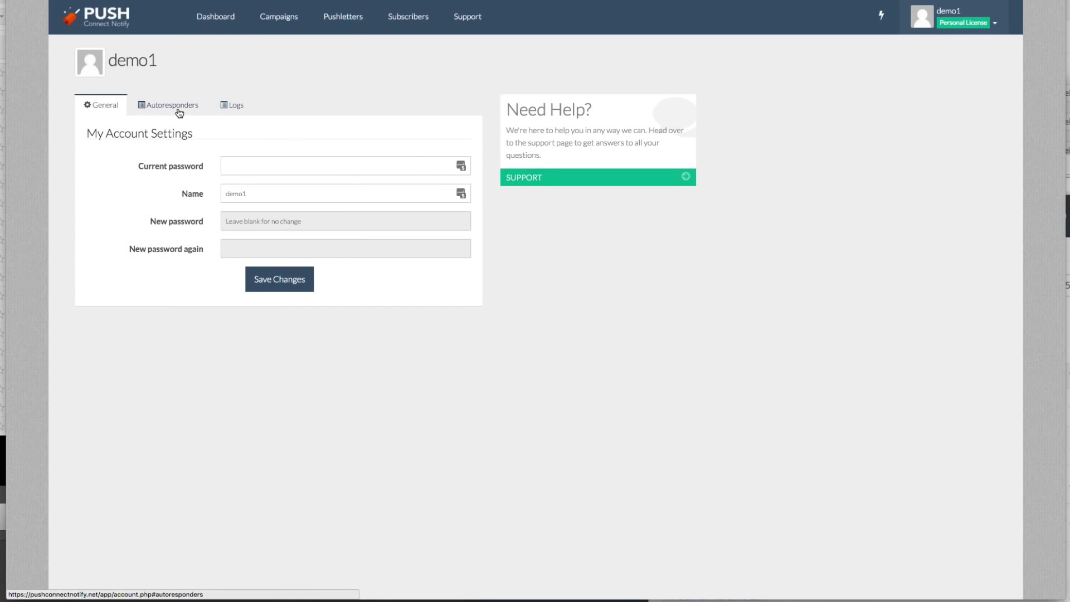
pyautogui.click(178, 110)
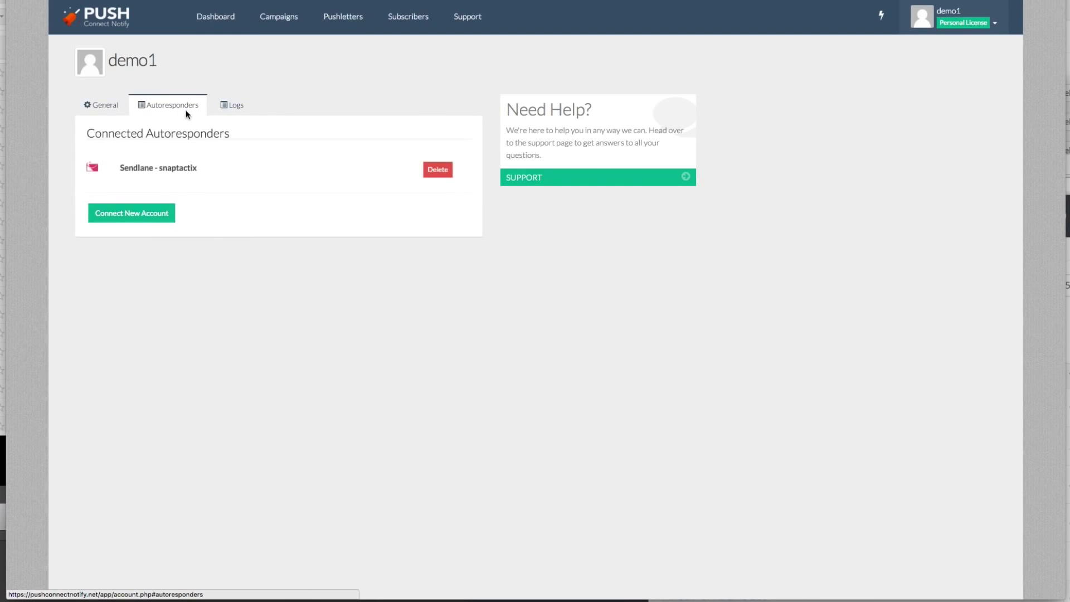
pyautogui.click(150, 213)
pyautogui.click(320, 236)
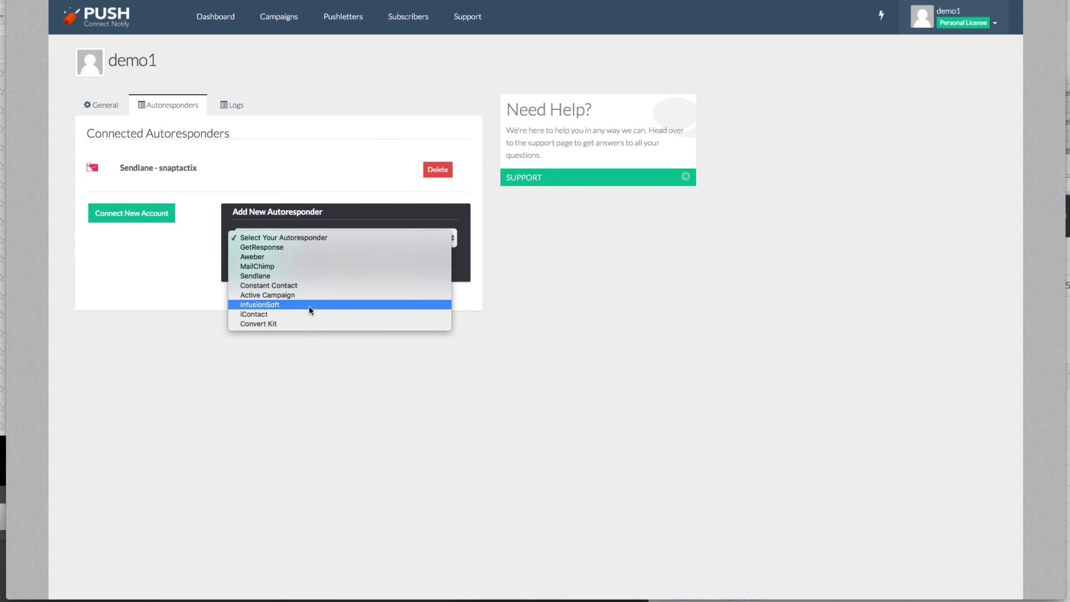
pyautogui.click(358, 266)
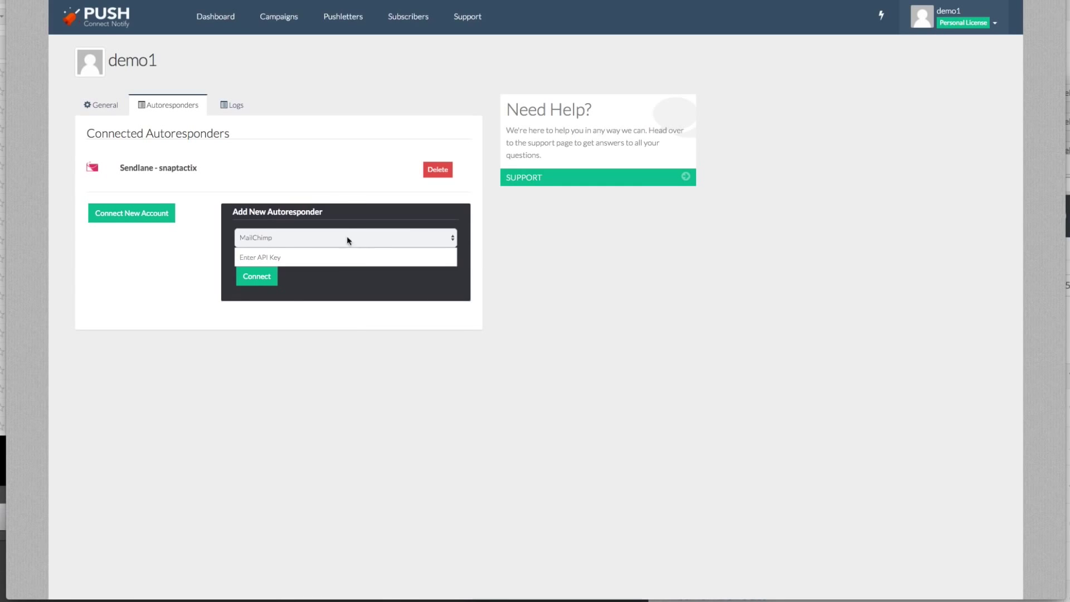
pyautogui.click(234, 17)
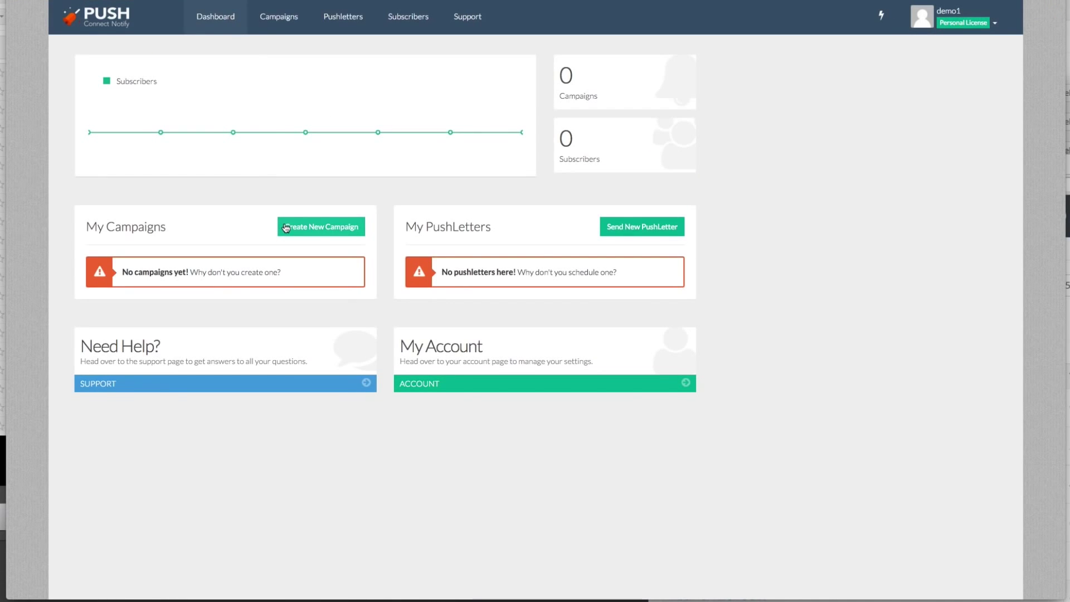
# Start a new campaign, rename it abc123456, and proceed to its settings
pyautogui.click(321, 227)
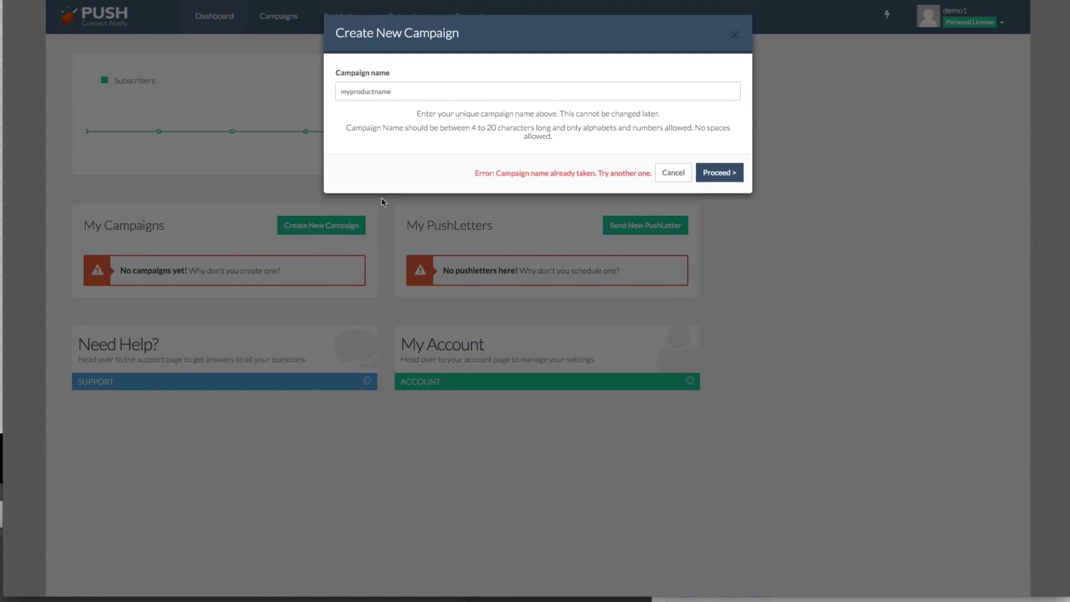
pyautogui.click(413, 91)
pyautogui.hotkey('ctrl', 'a')
pyautogui.write('abc')
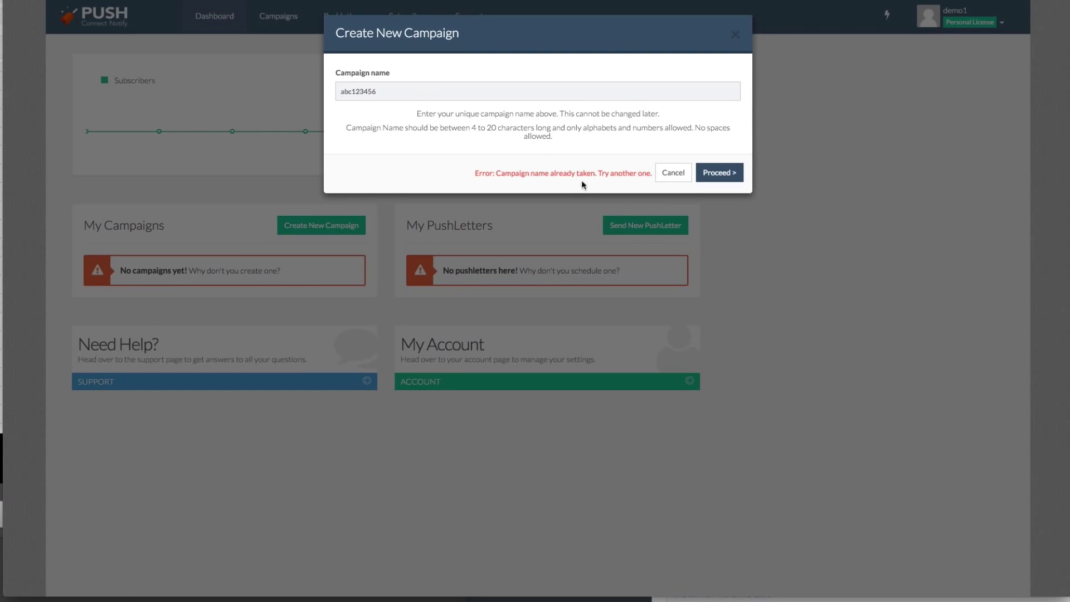
pyautogui.click(717, 172)
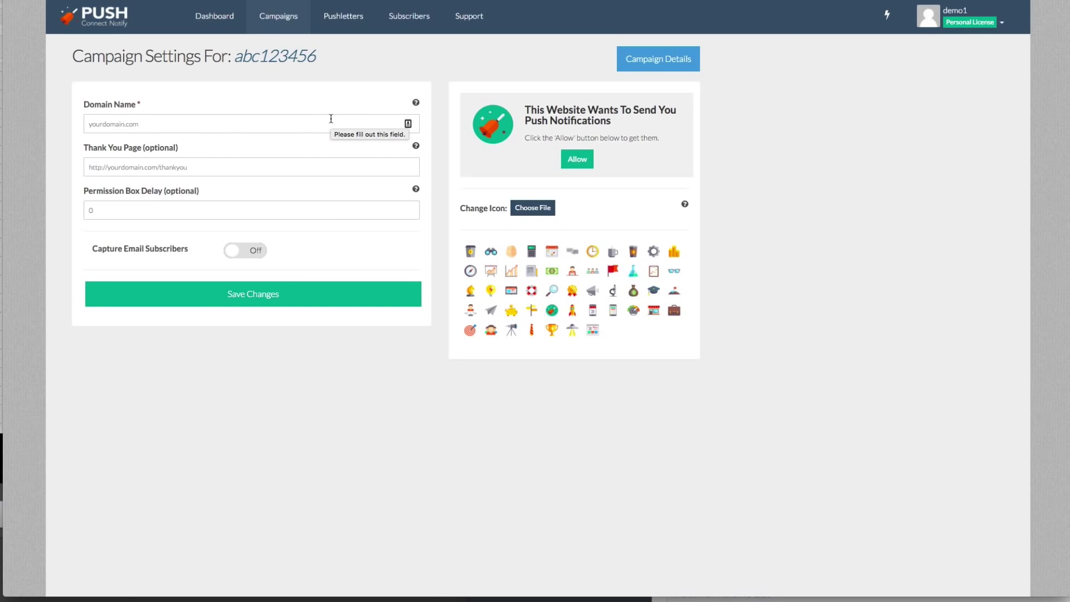
# Set the domain name to vipmemberbonus.com and the thank-you page to google.com
pyautogui.click(227, 128)
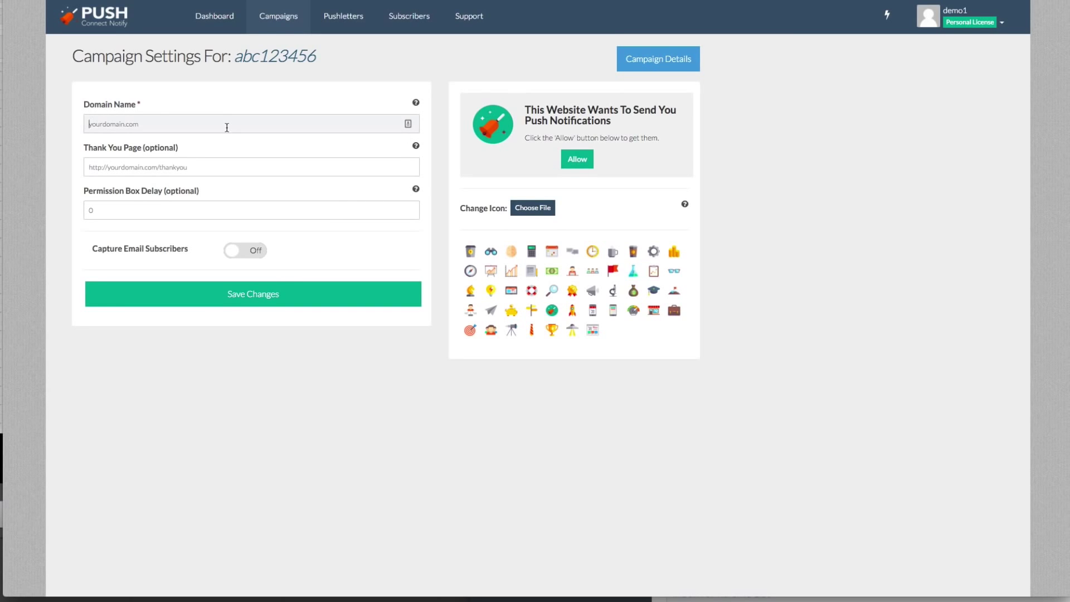
pyautogui.write('http://vipmemberbonus.com')
pyautogui.click(122, 106)
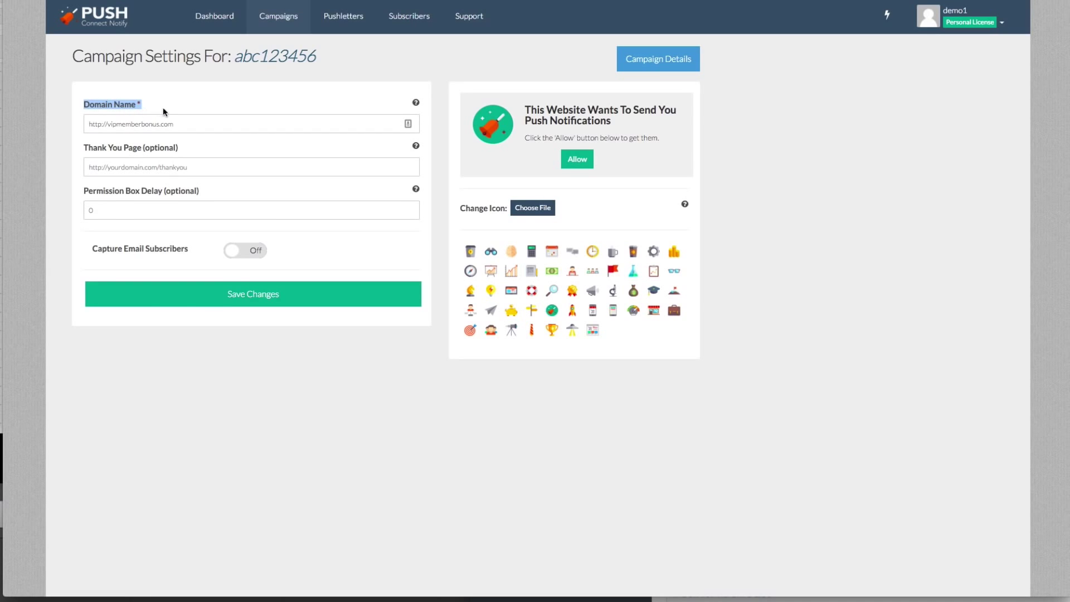
pyautogui.click(167, 169)
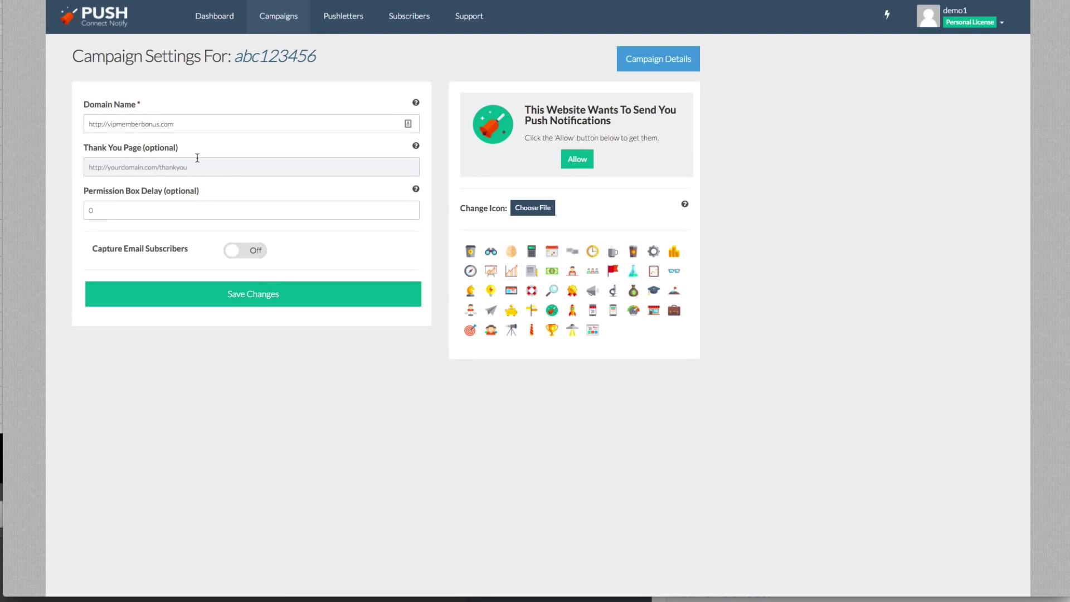
pyautogui.write('http://google.com')
pyautogui.press('Tab')
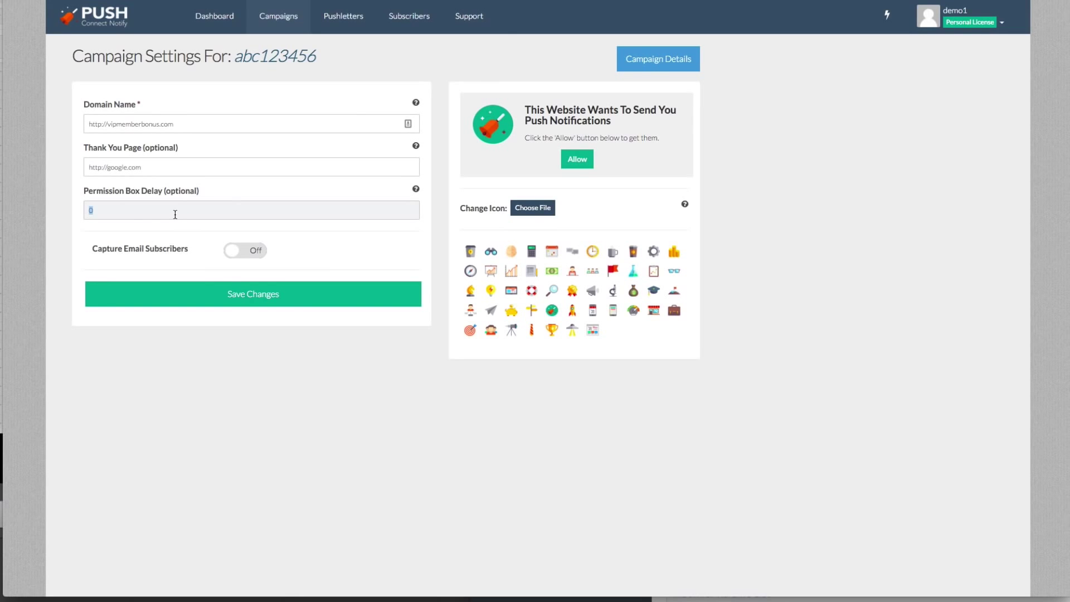
# Turn on email capture into Sendlane's 'Test list for software' list and save the settings
pyautogui.click(236, 249)
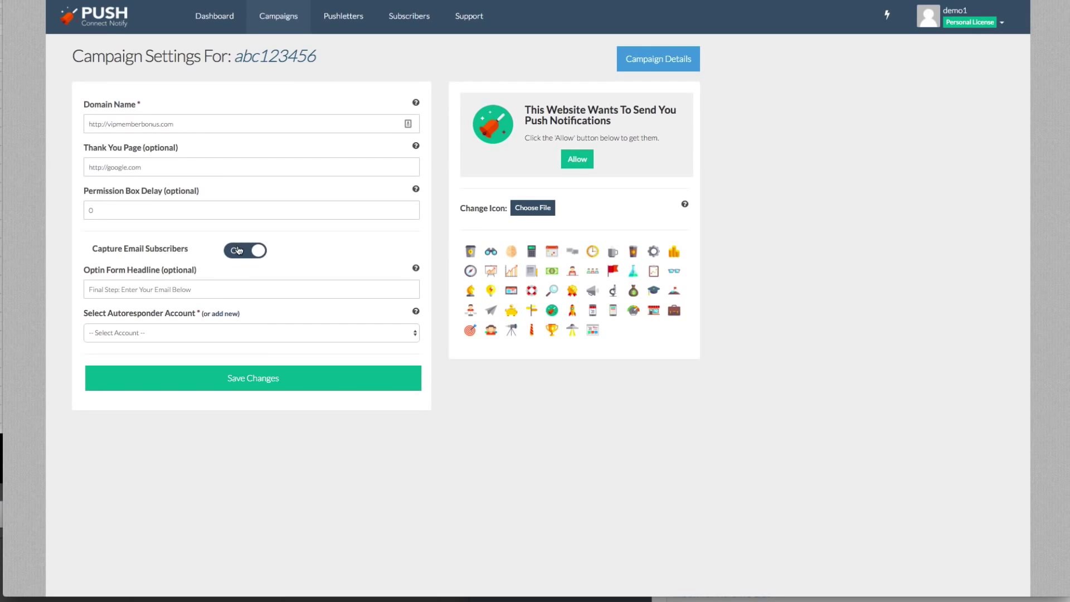
pyautogui.click(221, 328)
pyautogui.click(217, 342)
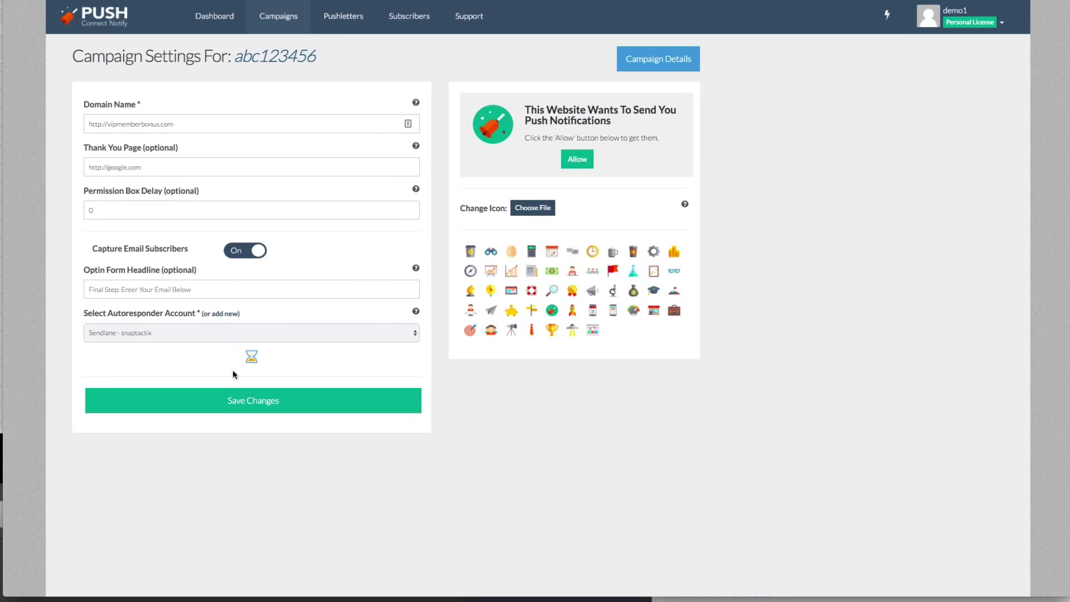
pyautogui.click(230, 362)
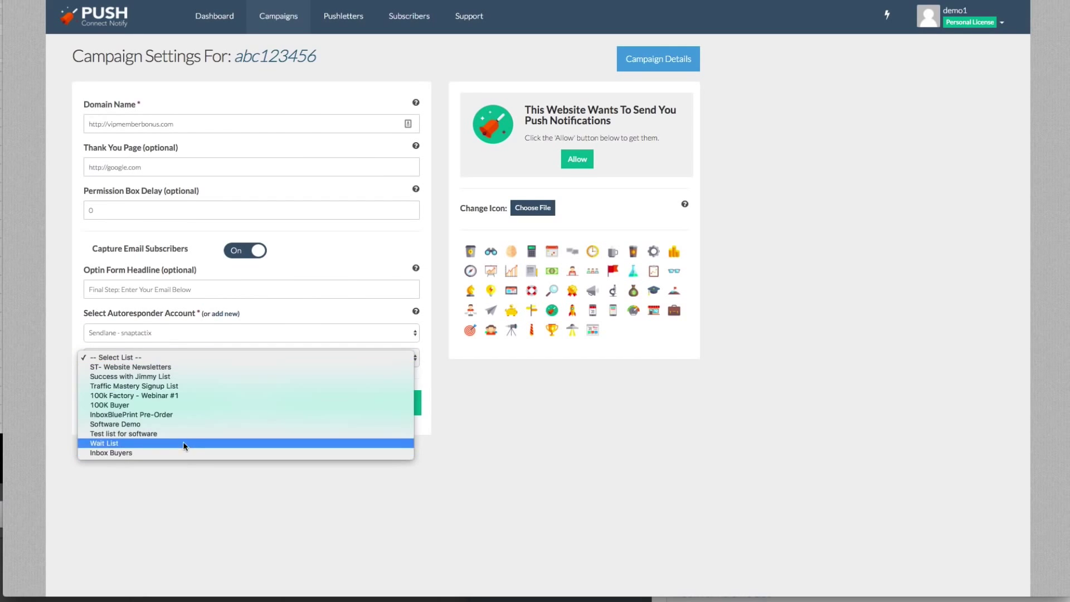
pyautogui.click(184, 433)
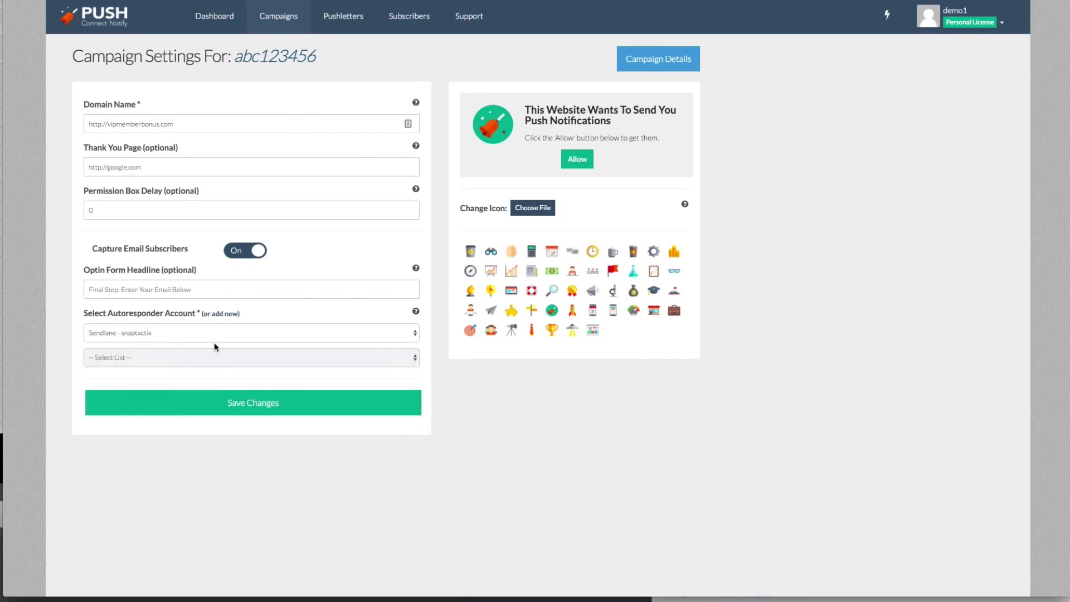
pyautogui.click(206, 291)
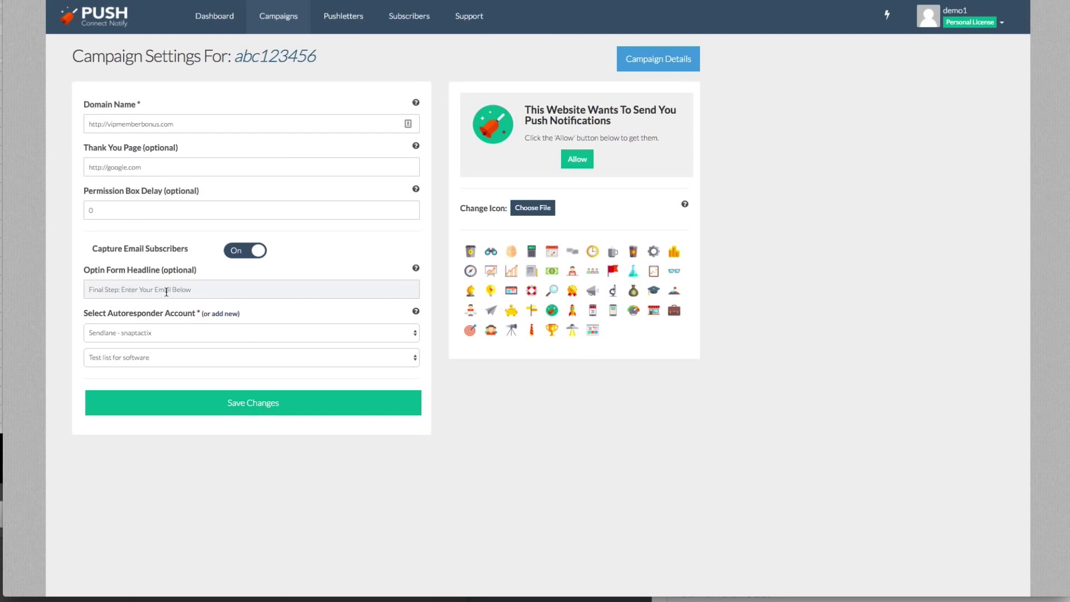
pyautogui.click(251, 400)
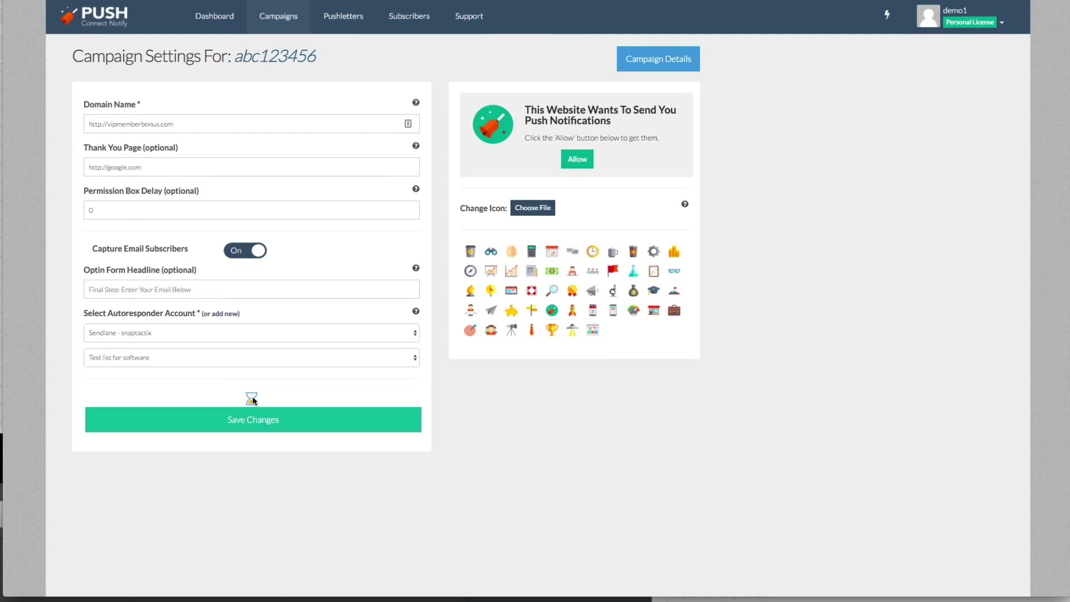
pyautogui.click(590, 114)
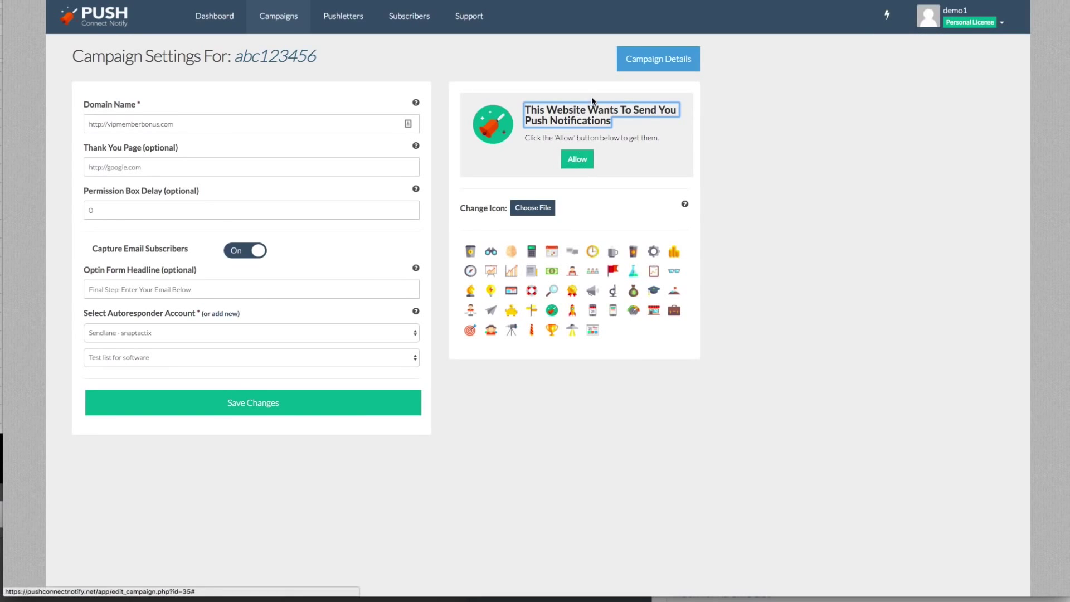
# Edit the preview to headline 'This is a Demo Setting!', subtitle ending 'Now!', button 'Us To Notify You'
pyautogui.moveTo(607, 121); pyautogui.dragTo(528, 109)
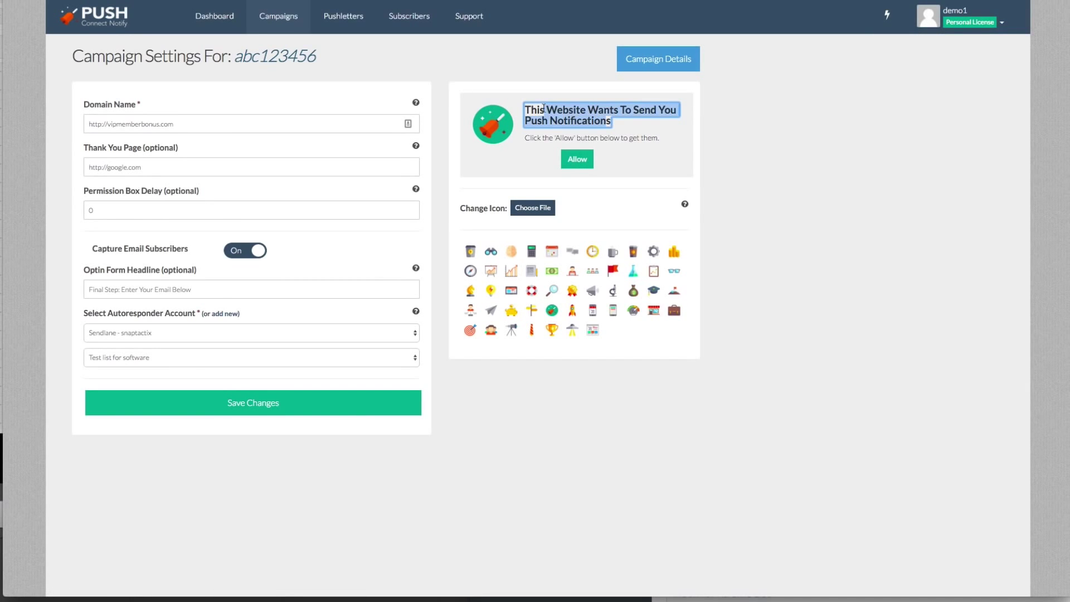
pyautogui.write('This is a')
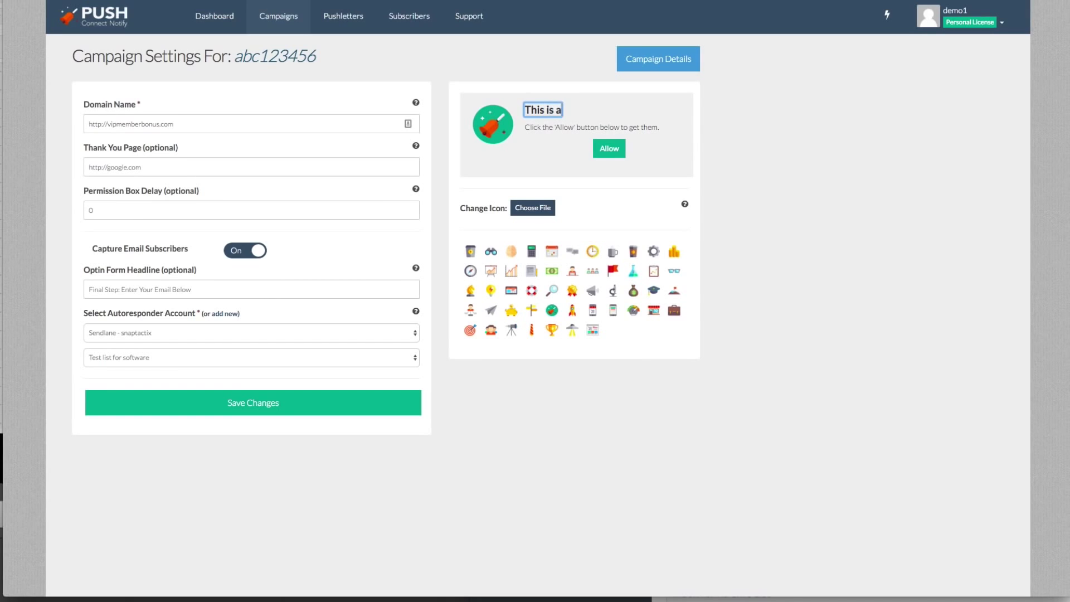
pyautogui.write(' Demo Setting!')
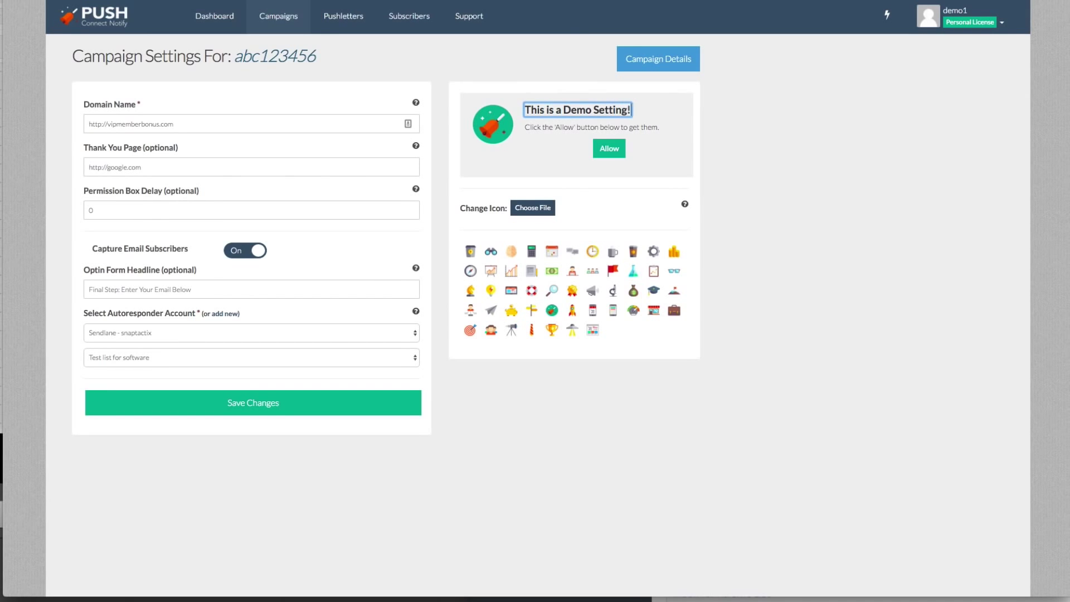
pyautogui.click(552, 127)
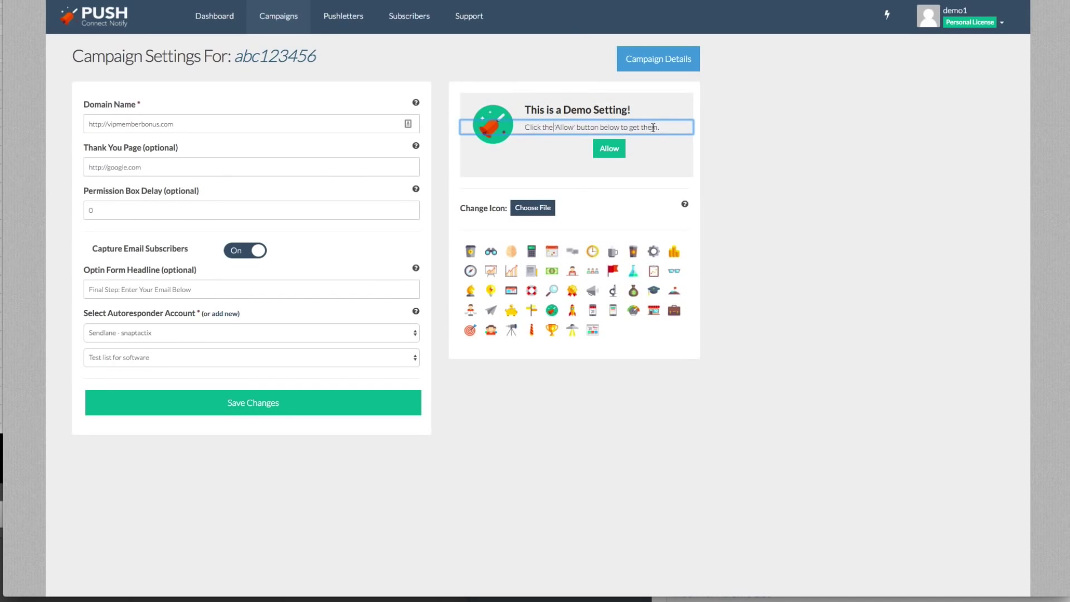
pyautogui.moveTo(664, 128); pyautogui.dragTo(602, 128)
pyautogui.write('Now!')
pyautogui.click(607, 149)
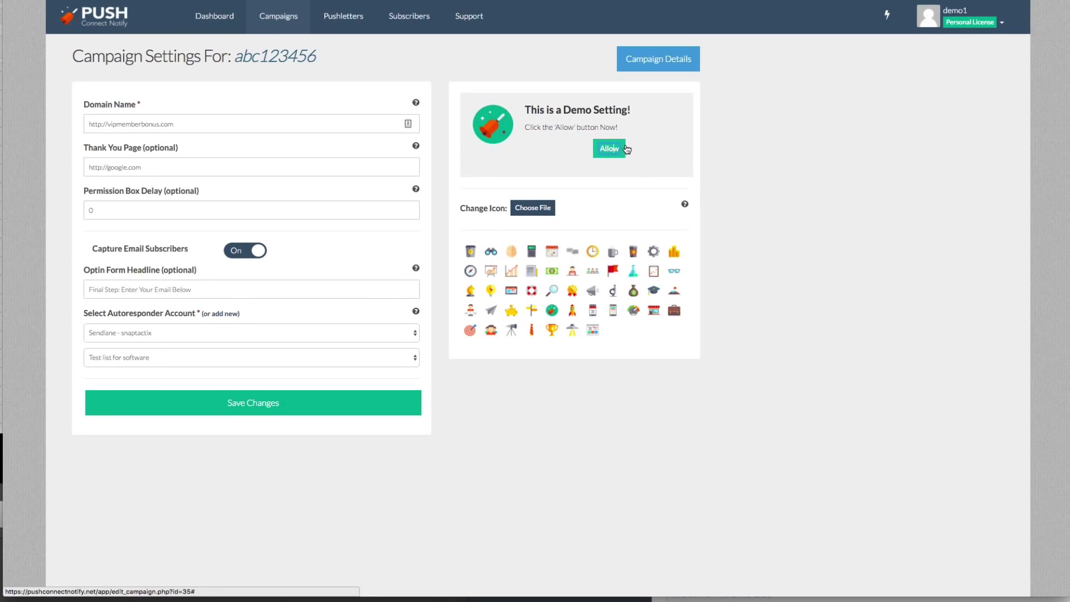
pyautogui.write('Us To Notify You')
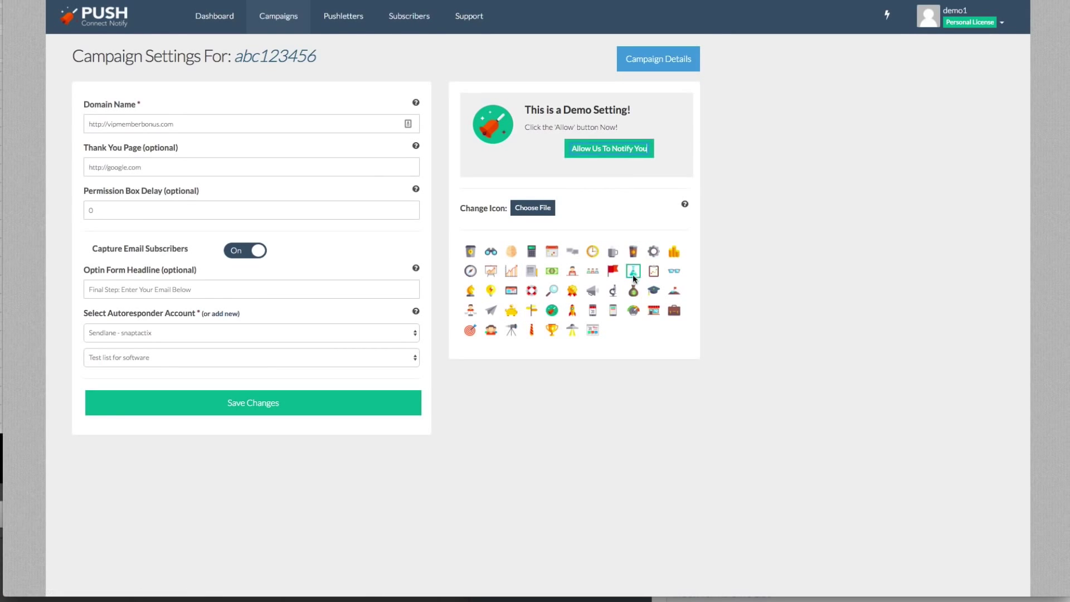
# Give the permission box the telescope icon and save the campaign settings
pyautogui.click(629, 292)
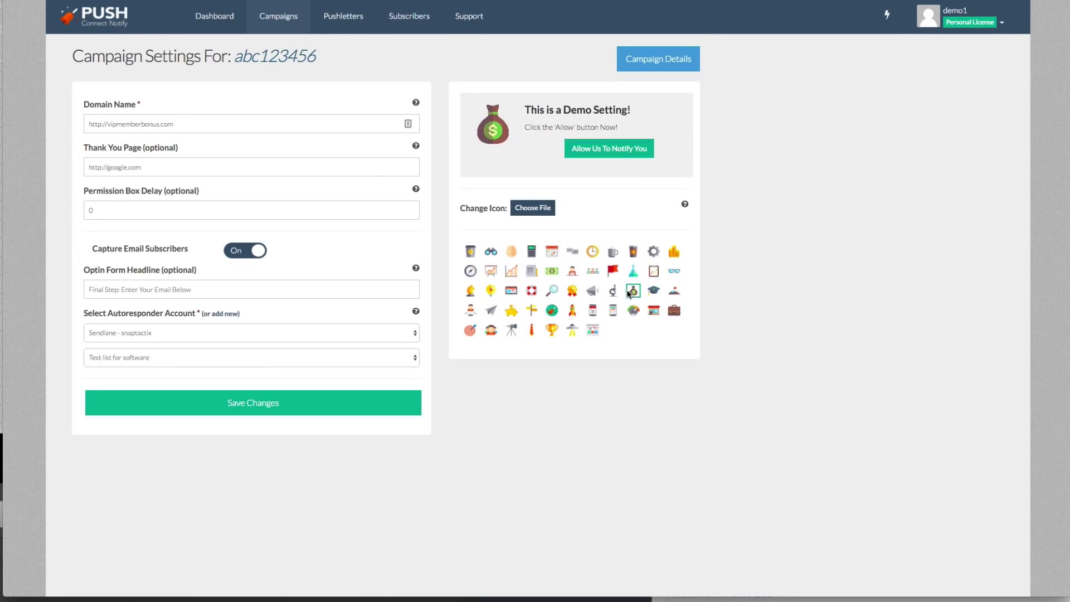
pyautogui.click(532, 291)
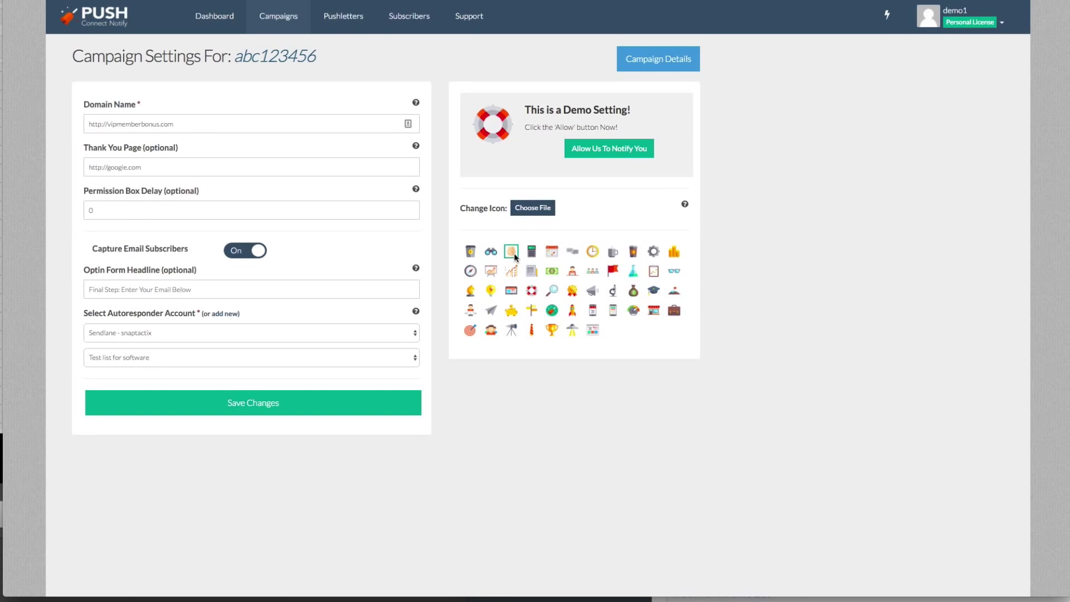
pyautogui.click(512, 330)
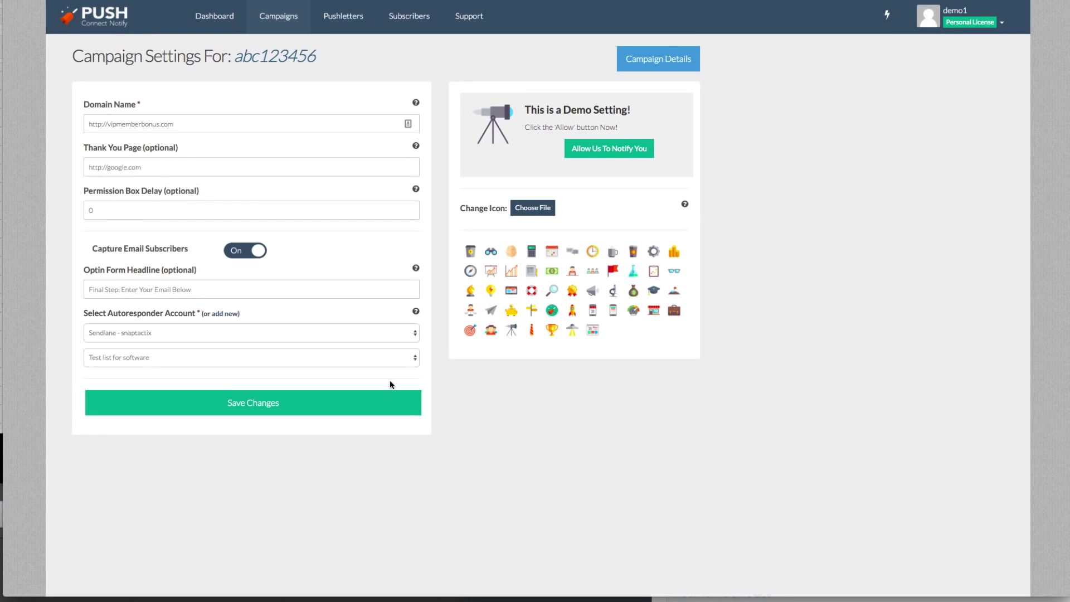
pyautogui.click(392, 400)
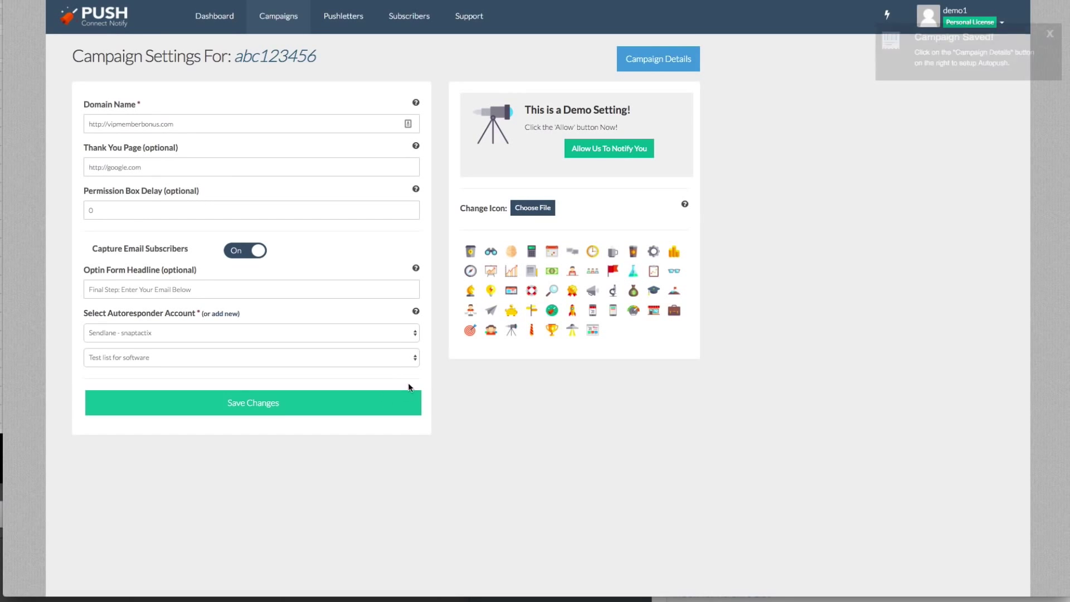
pyautogui.click(659, 69)
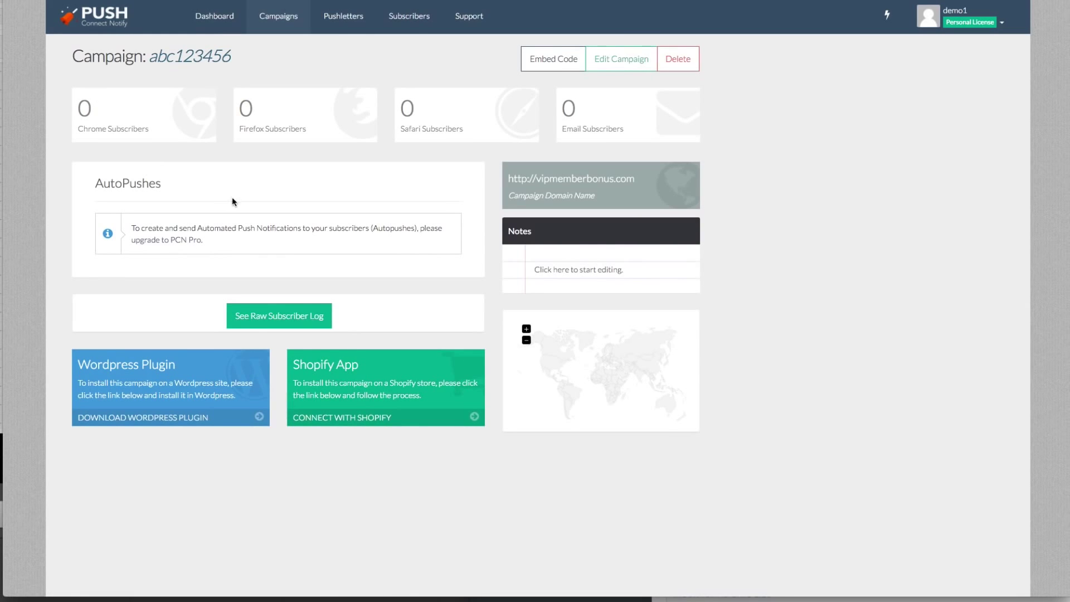
# Copy the abc123456 embed script to the clipboard and close the Embed Code window
pyautogui.click(561, 268)
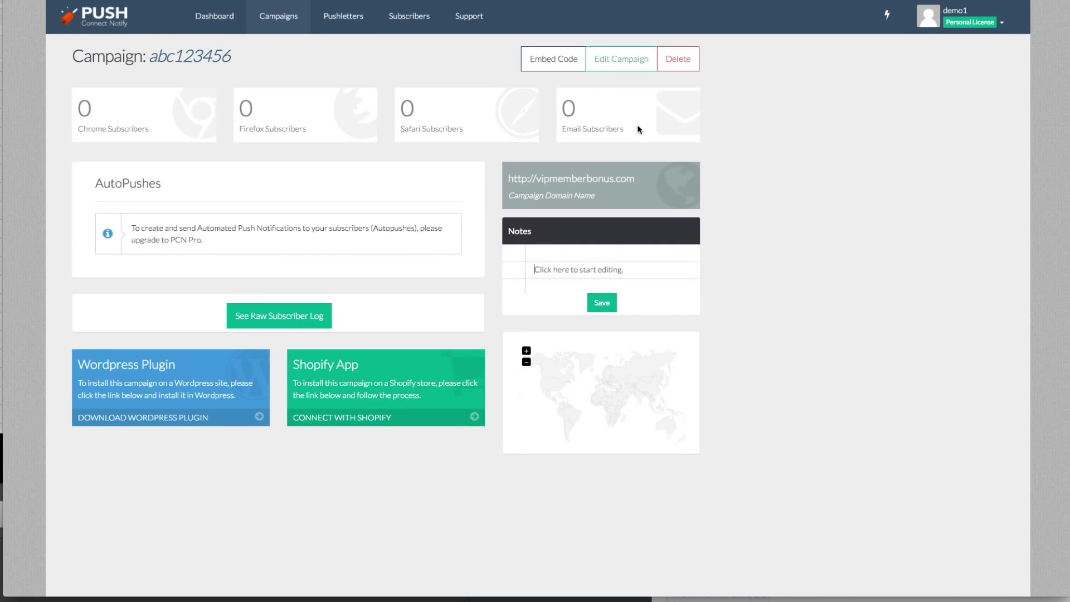
pyautogui.click(572, 67)
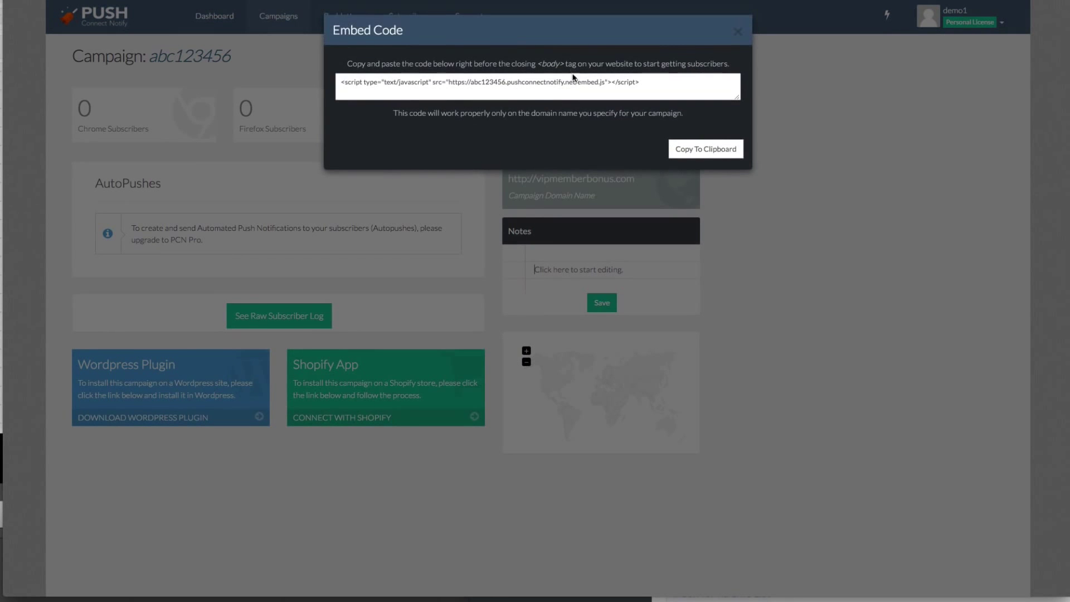
pyautogui.click(573, 82)
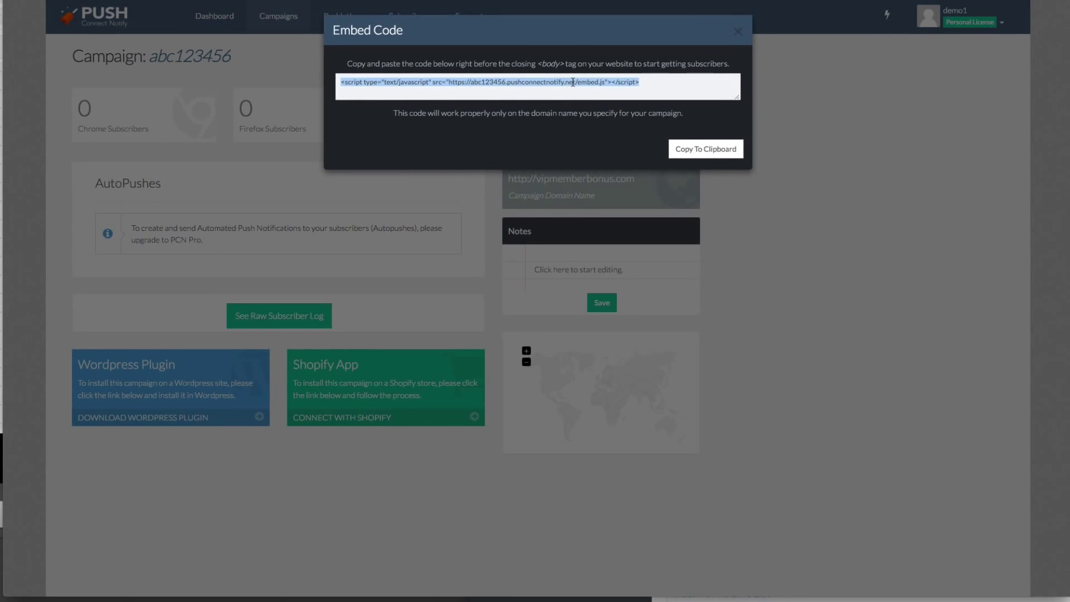
pyautogui.click(674, 152)
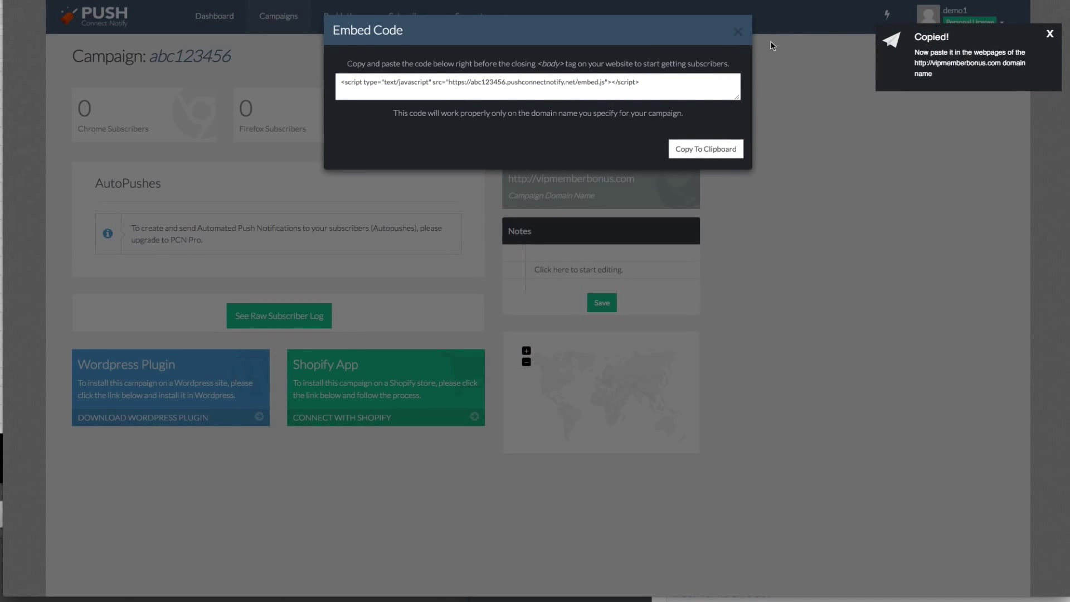
pyautogui.click(739, 33)
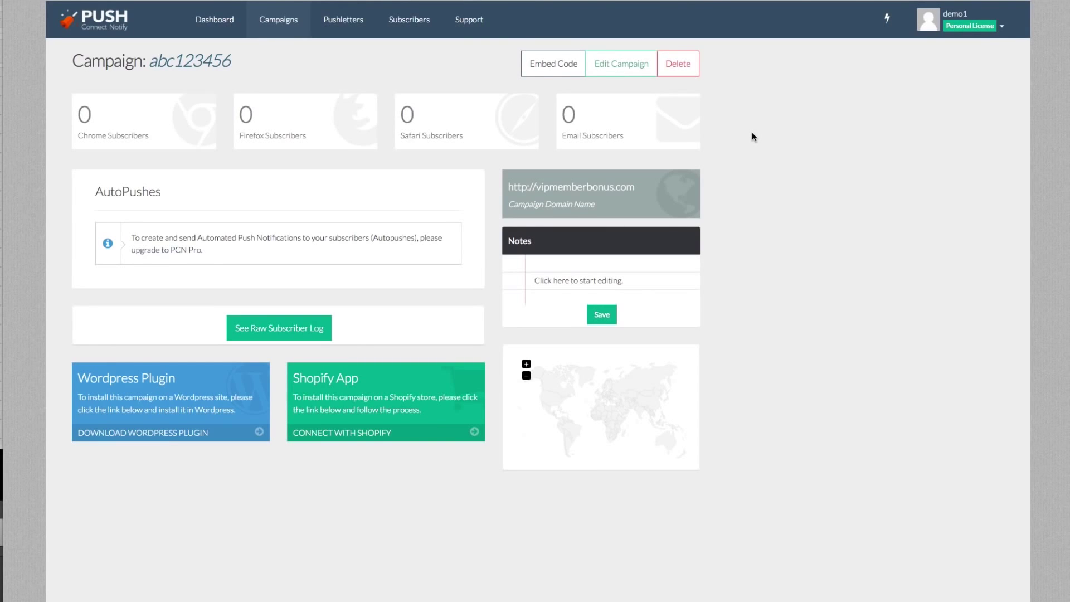
# Review Firefox's Content preferences, pointing out Block pop-up windows, then return to the demo page
pyautogui.click(462, 581)
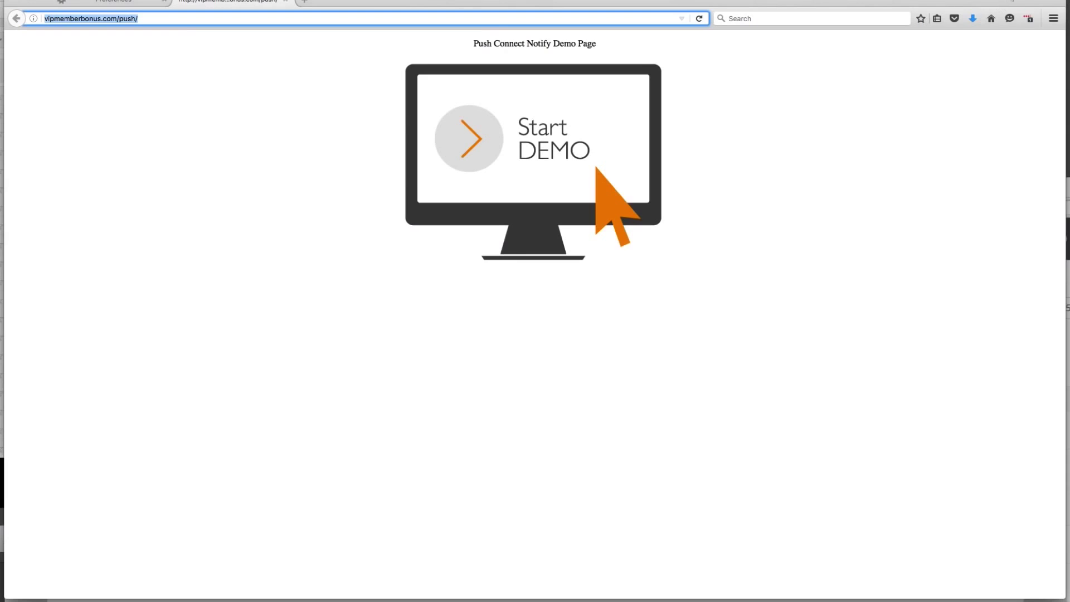
pyautogui.click(321, 146)
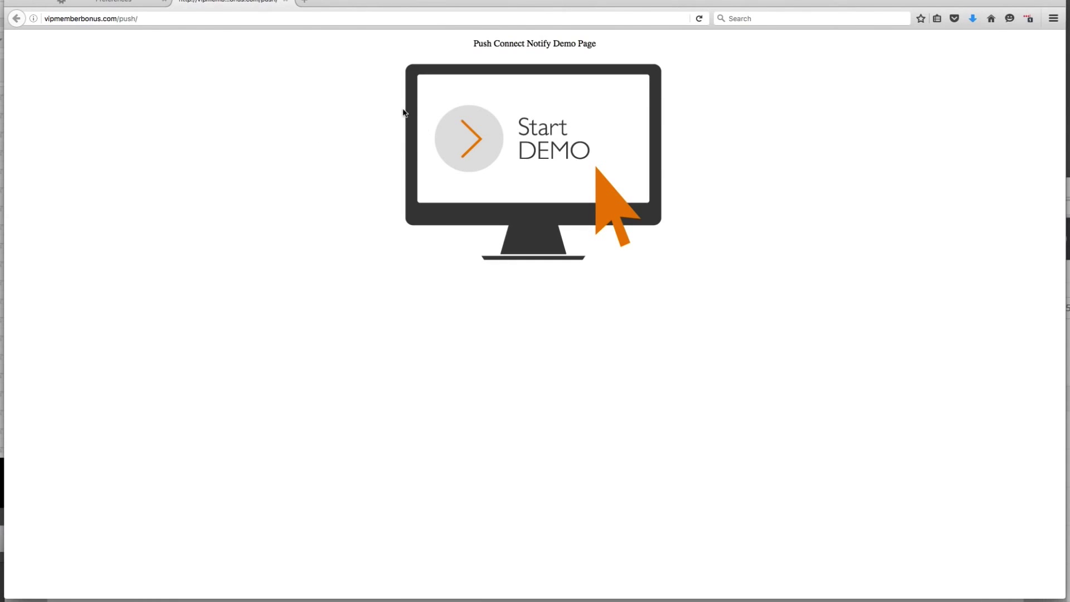
pyautogui.click(127, 3)
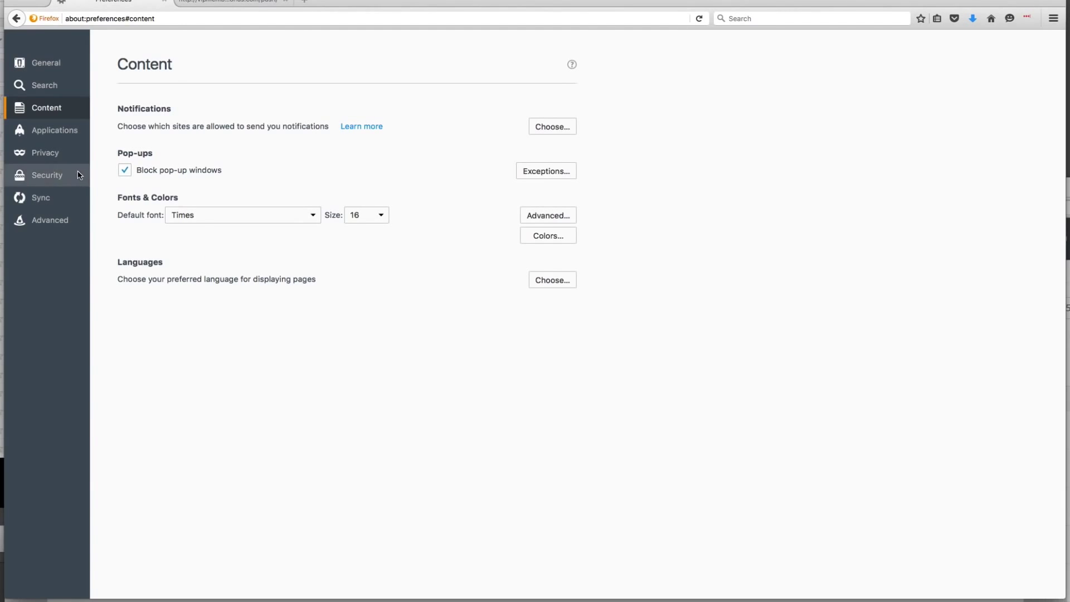
pyautogui.click(65, 131)
pyautogui.click(61, 158)
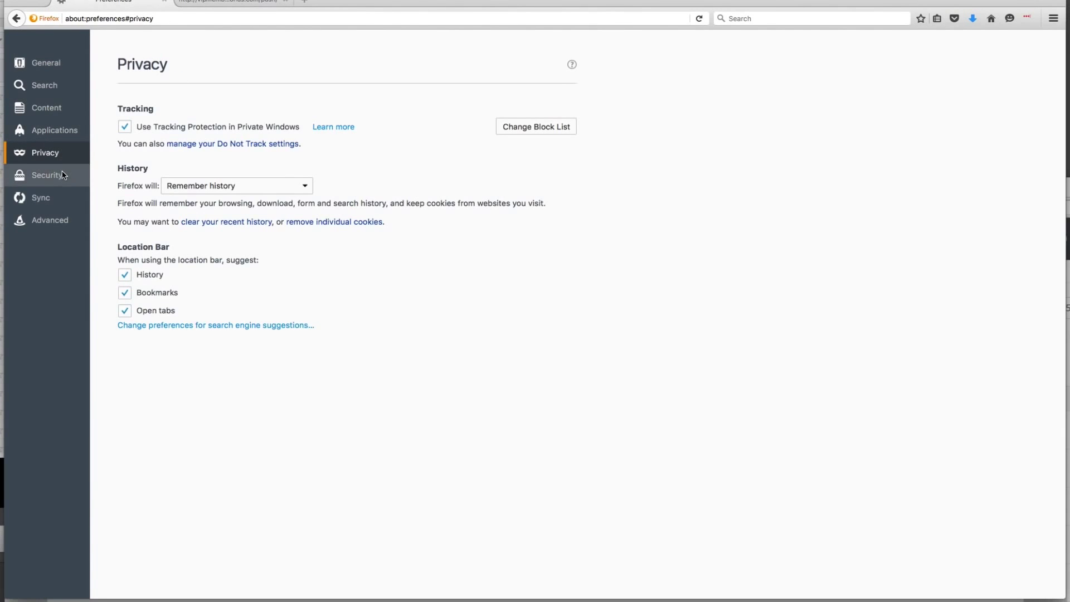
pyautogui.click(63, 177)
pyautogui.click(63, 111)
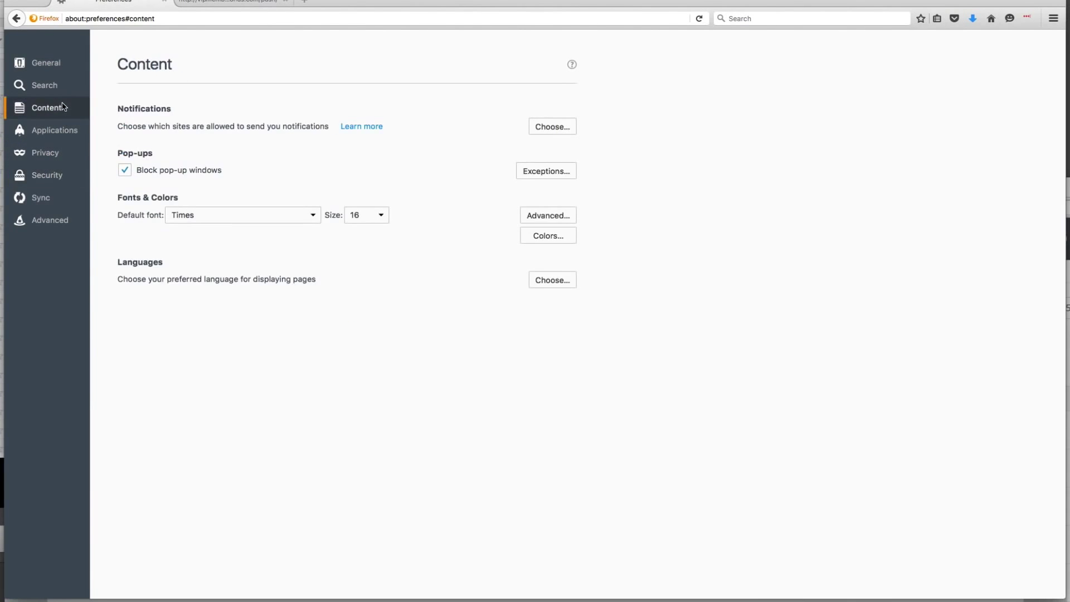
pyautogui.moveTo(102, 145); pyautogui.dragTo(233, 168)
pyautogui.click(240, 2)
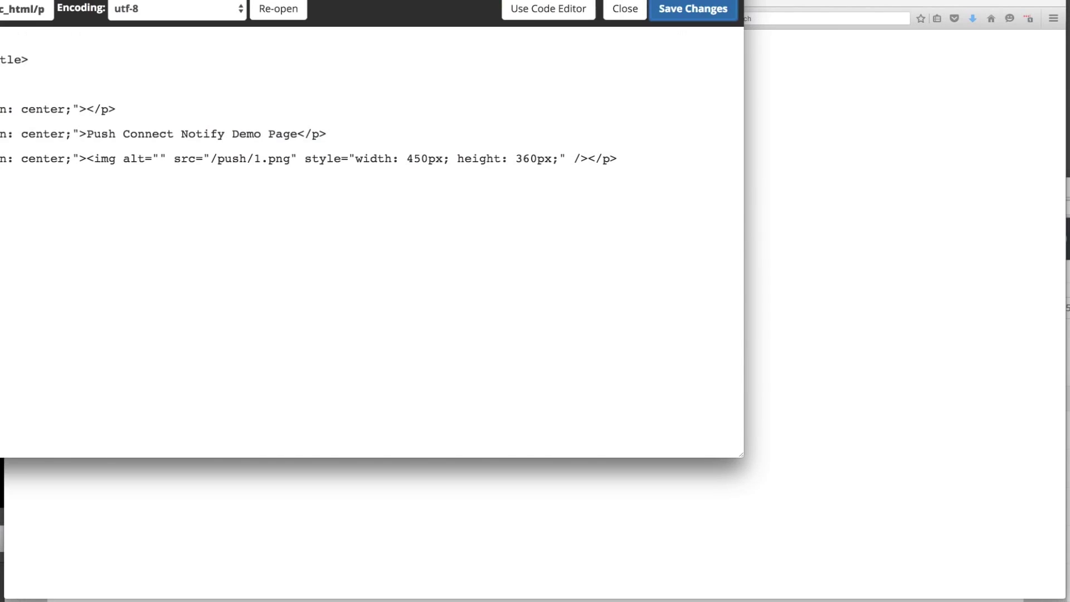
# Paste the embed script on the blank line after <body> and save the file
pyautogui.rightClick(62, 127)
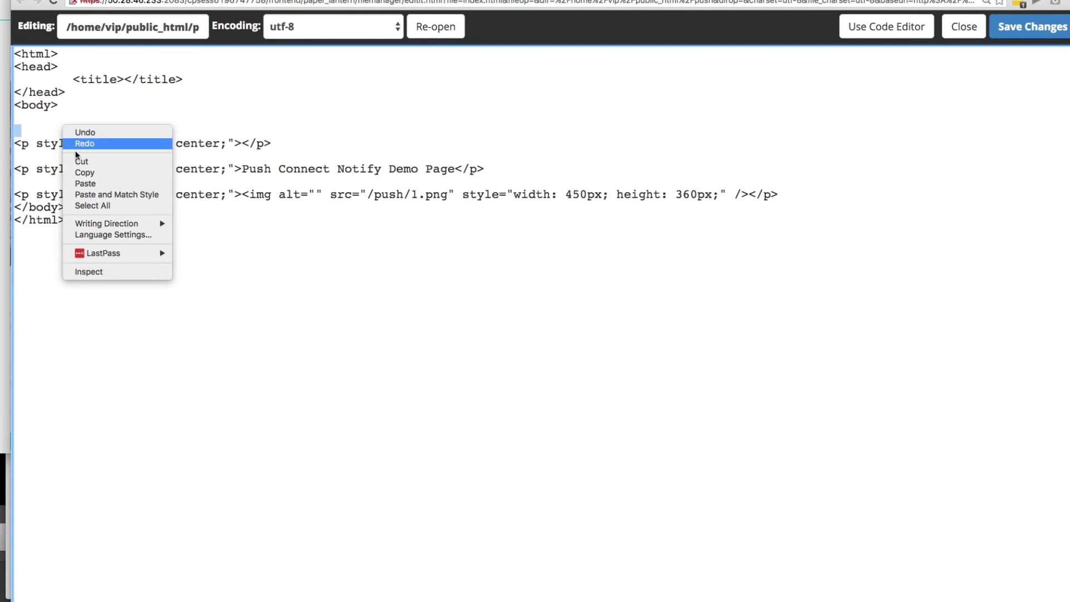
pyautogui.click(86, 183)
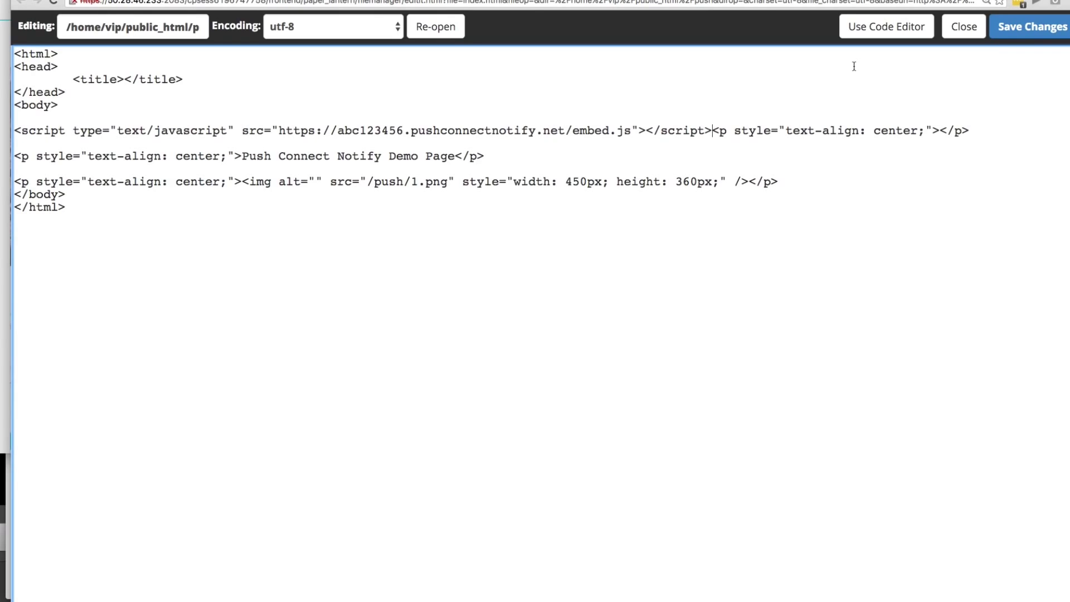
pyautogui.click(1001, 29)
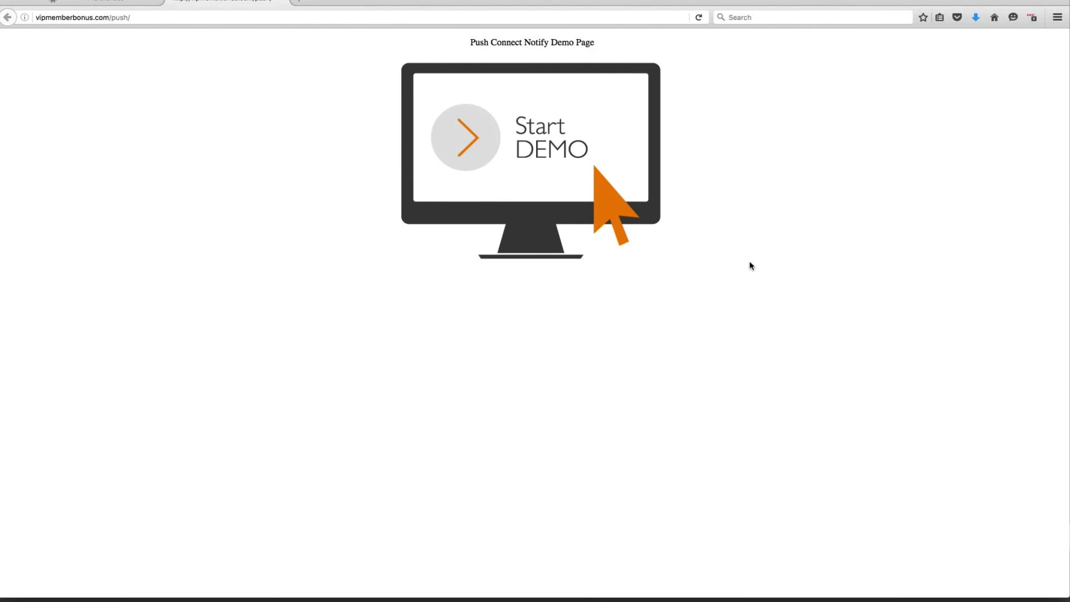
# Reload the demo page, then reopen vipmemberbonus.com/push in a fresh tab
pyautogui.press('super+r')
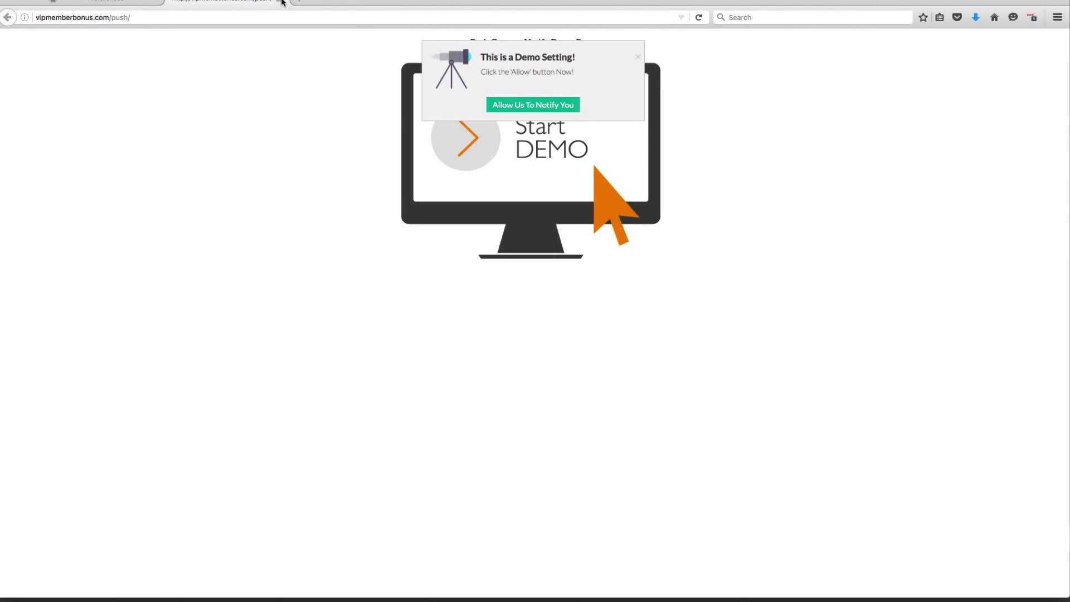
pyautogui.press('super+r')
pyautogui.click(283, 4)
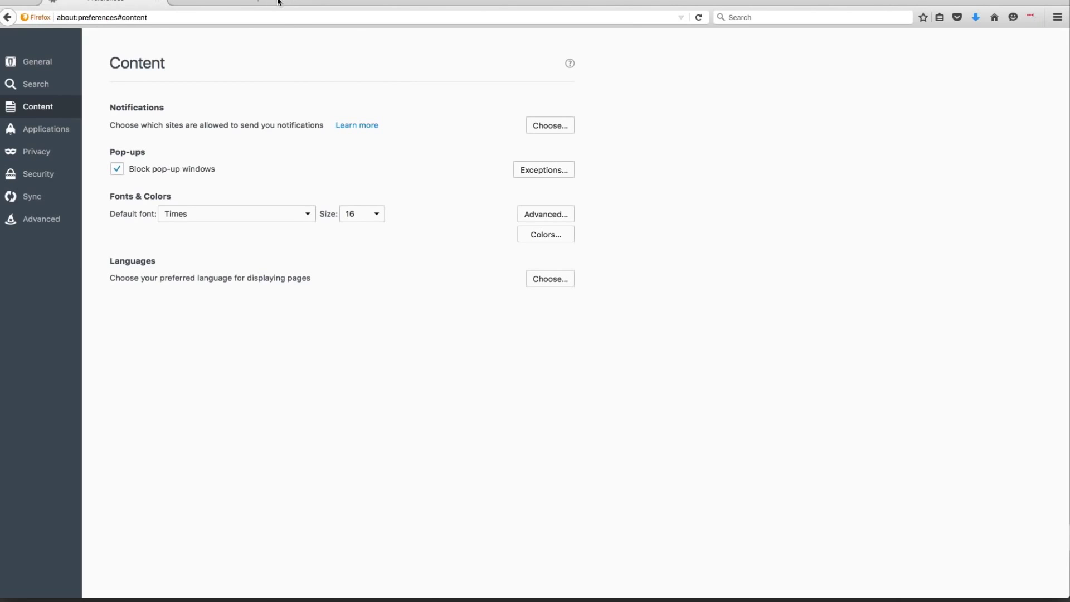
pyautogui.press('super+t')
pyautogui.press('super+v')
pyautogui.press('Return')
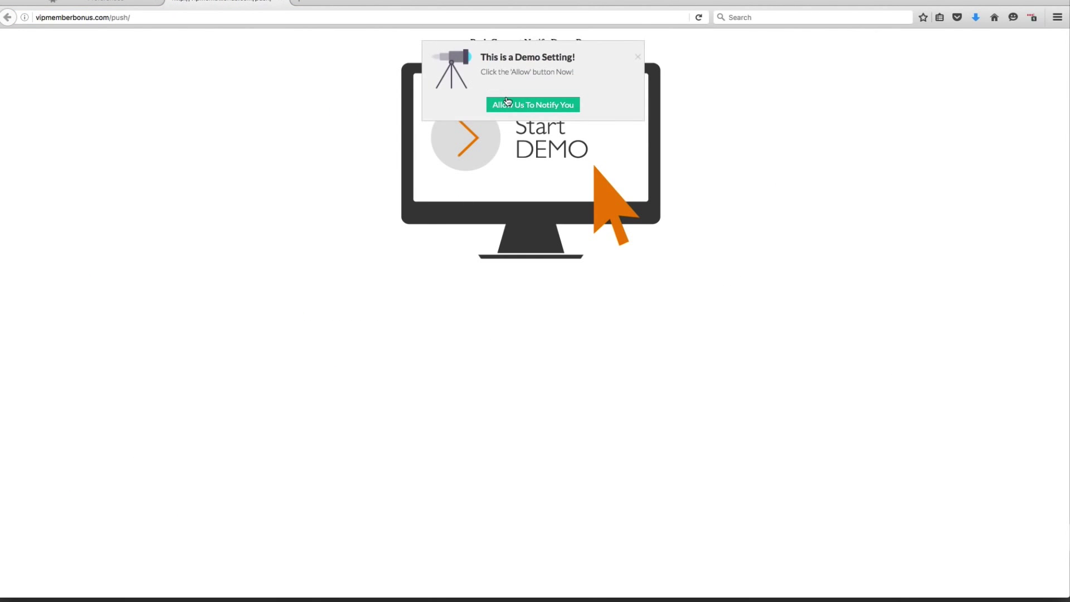
# Allow the demo site to always send notifications
pyautogui.click(507, 101)
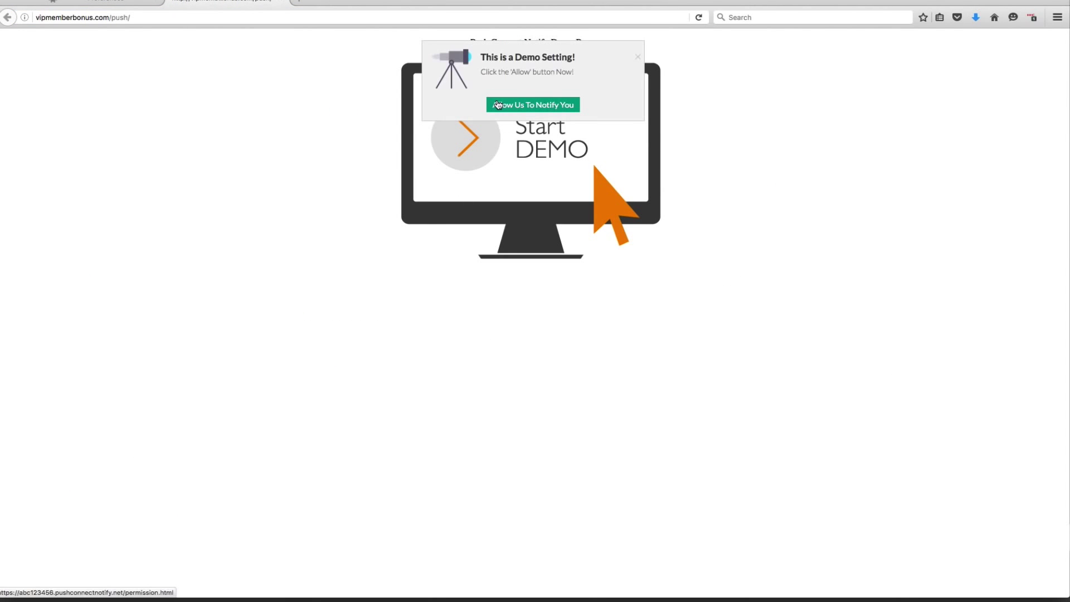
pyautogui.click(498, 105)
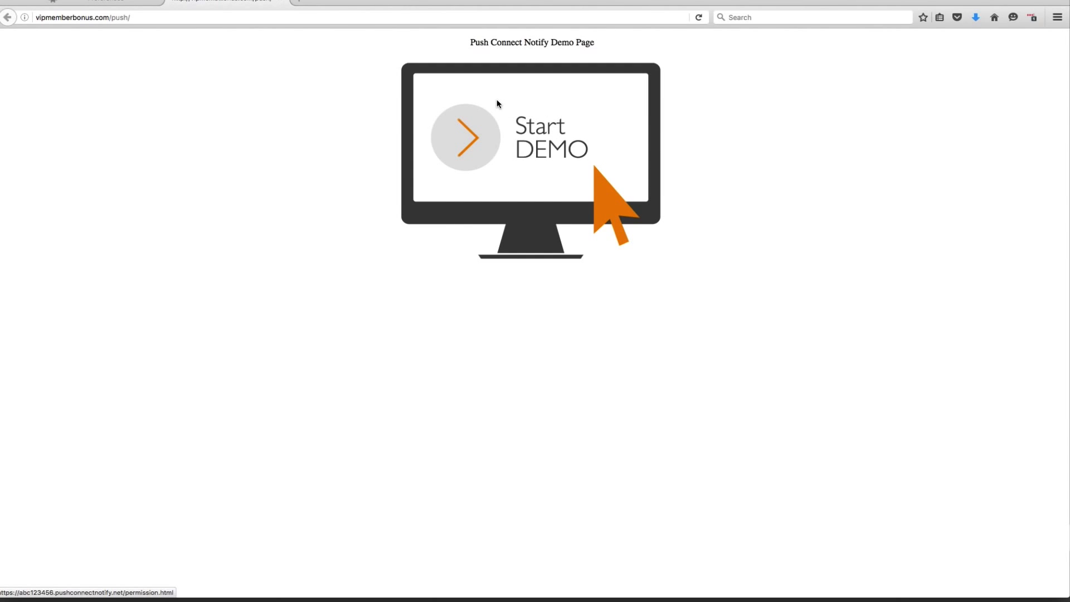
pyautogui.click(500, 102)
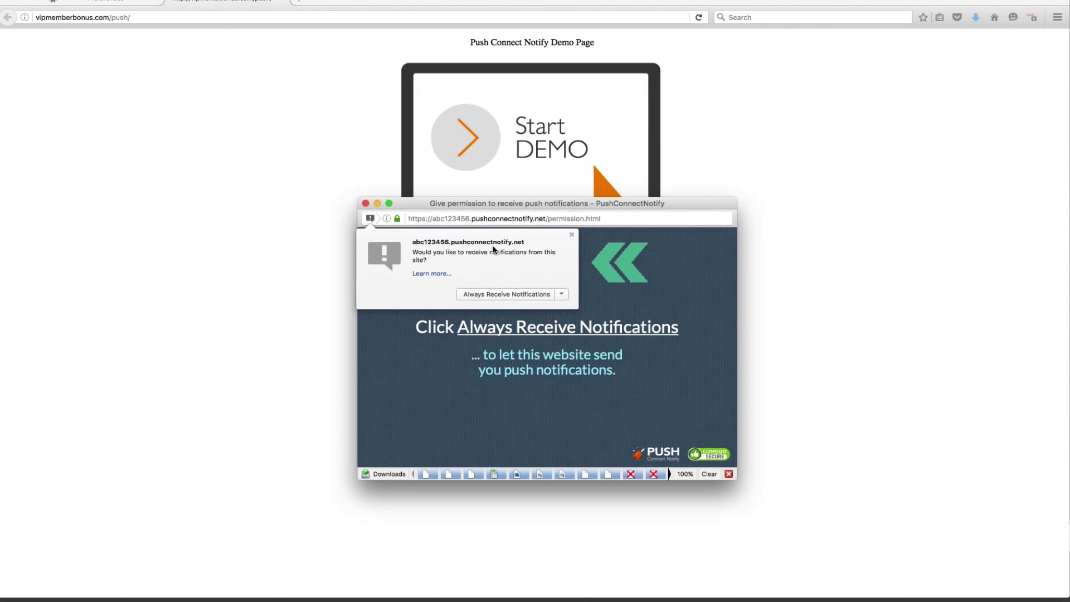
pyautogui.click(499, 295)
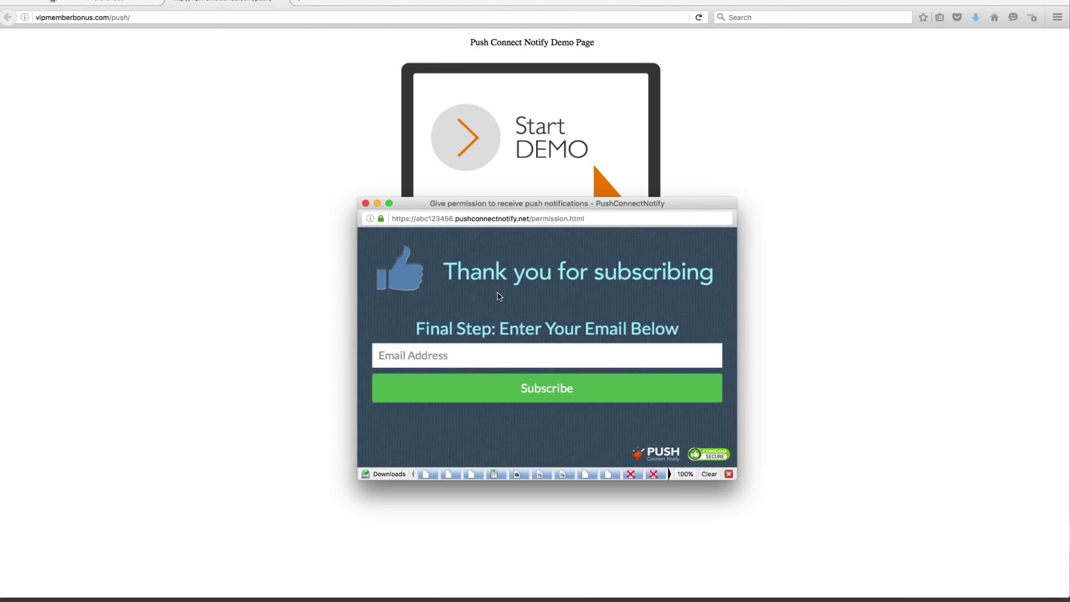
# Subscribe with the suggested email address and close the confirmation window
pyautogui.click(548, 364)
pyautogui.click(547, 363)
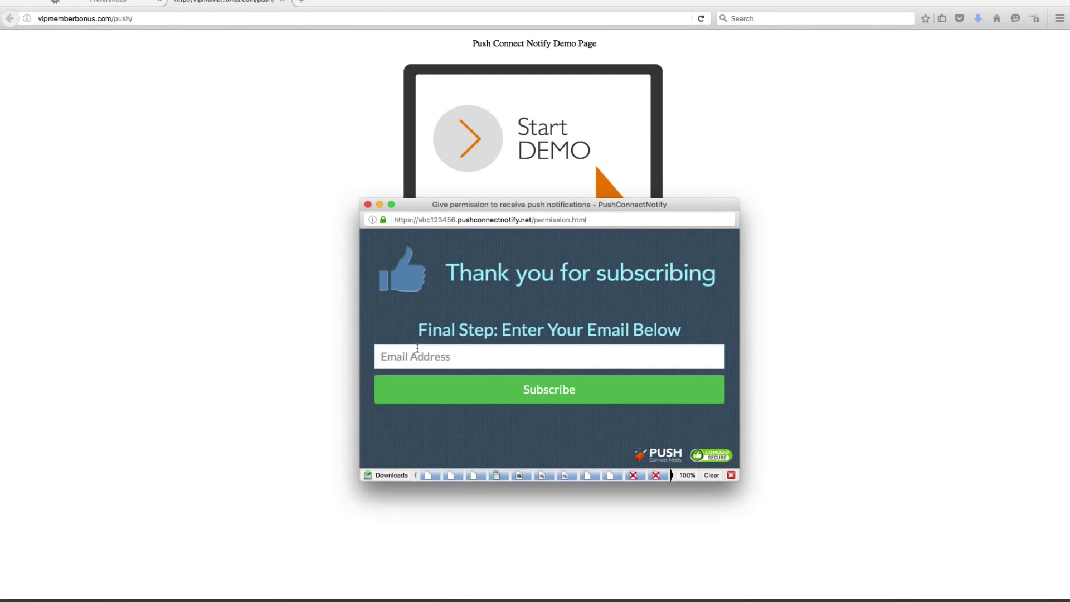
pyautogui.click(417, 349)
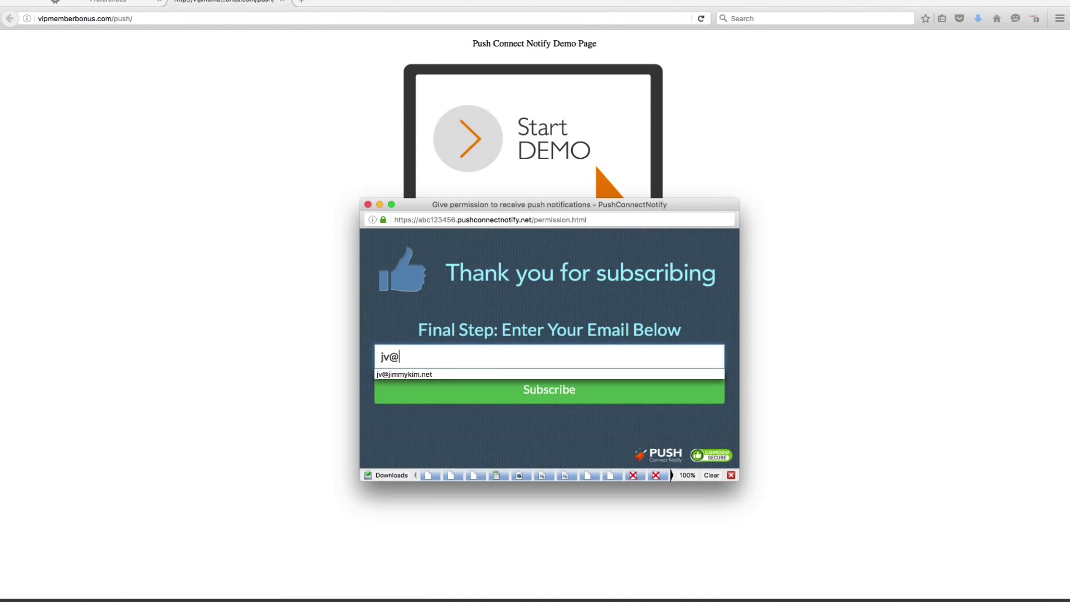
pyautogui.press('Down')
pyautogui.press('Return')
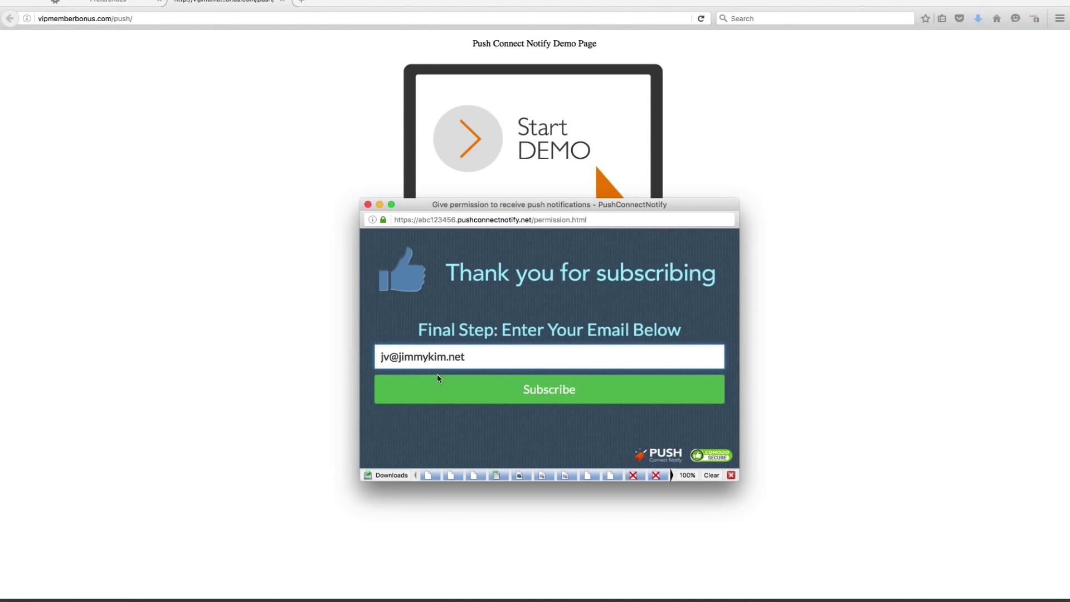
pyautogui.click(439, 380)
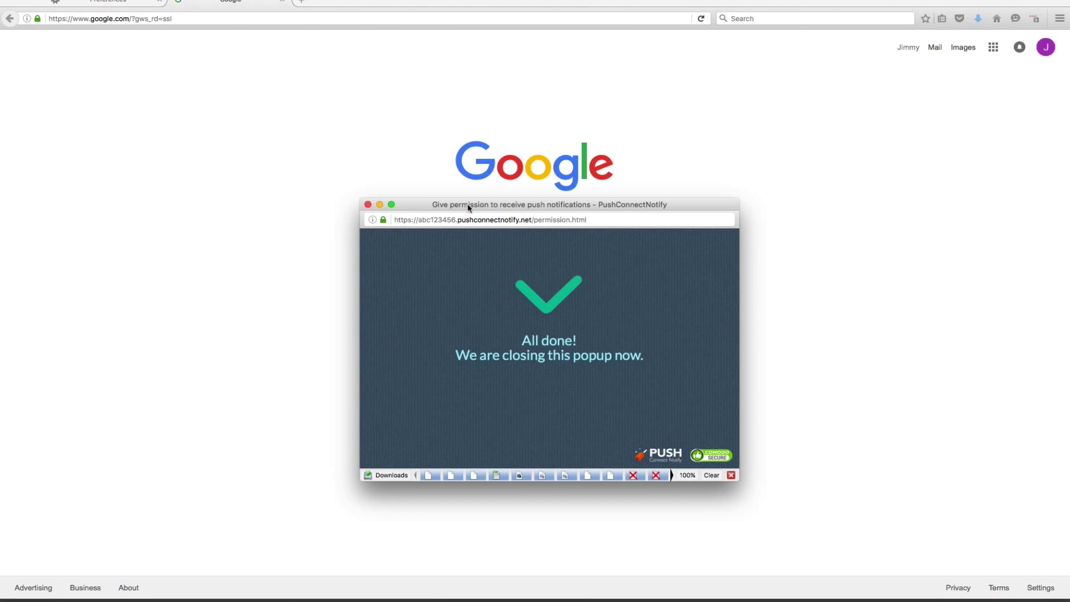
pyautogui.click(368, 204)
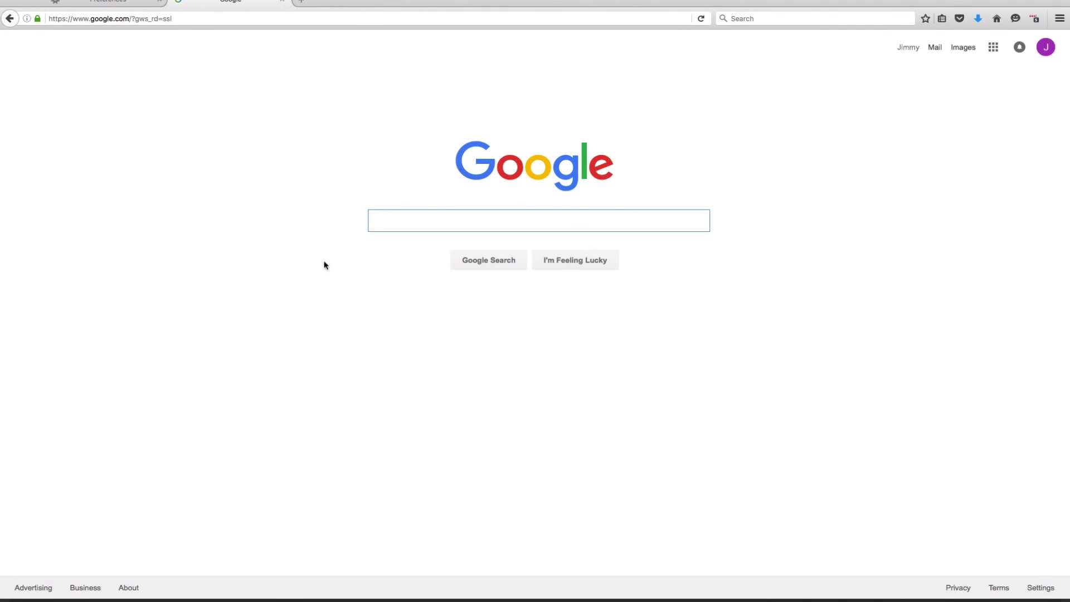
pyautogui.click(191, 19)
# In Chrome, load vipmemberbonus.com/push/, allow notifications via the bell widget, and skip the email
pyautogui.write('http://vipmemberbonus.com/push/')
pyautogui.press('Return')
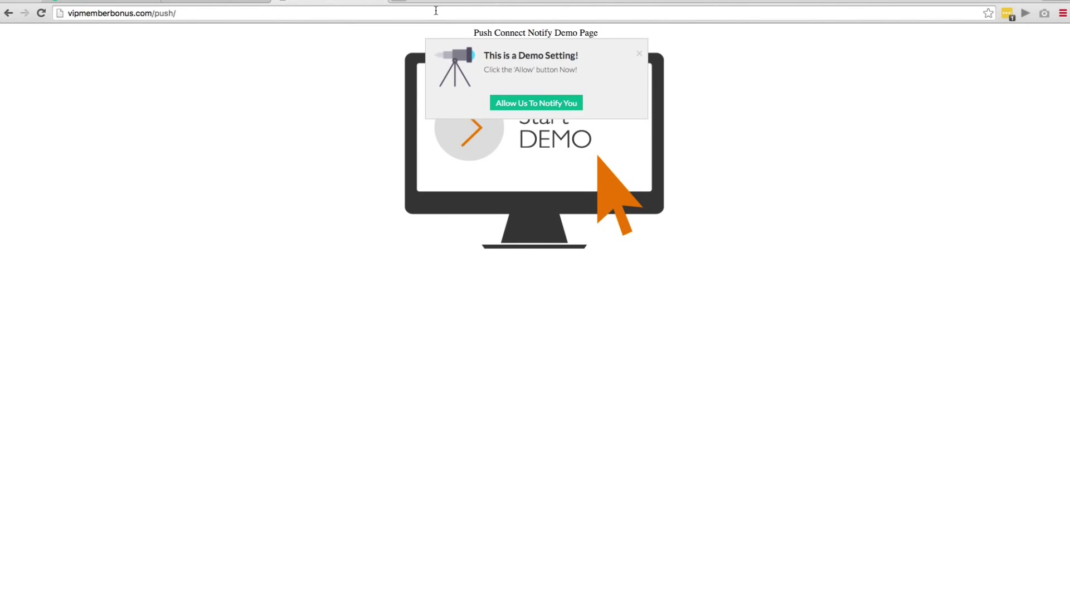
pyautogui.click(640, 55)
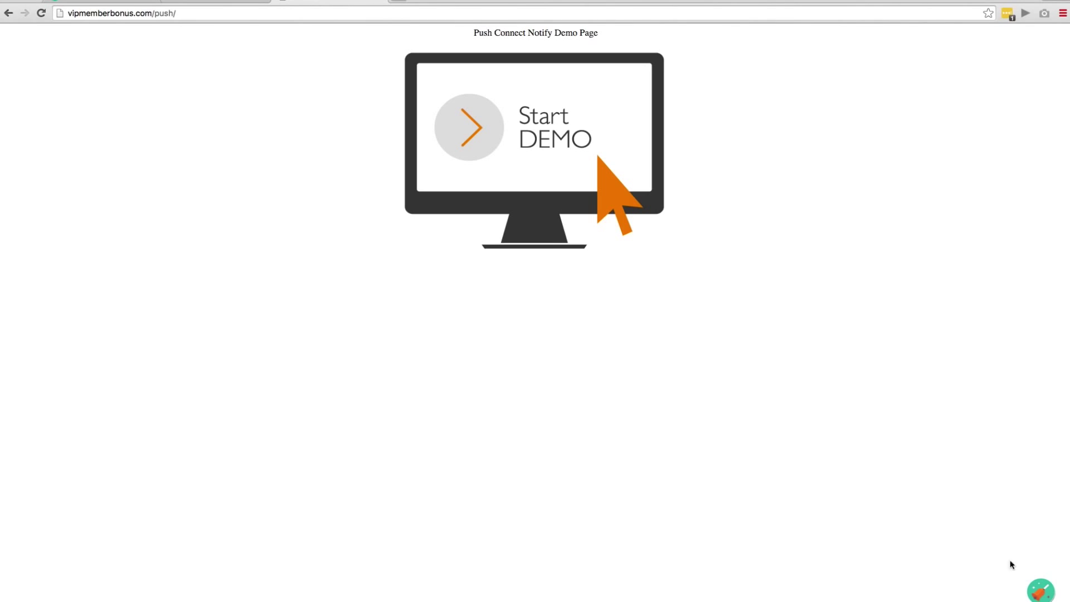
pyautogui.click(1043, 592)
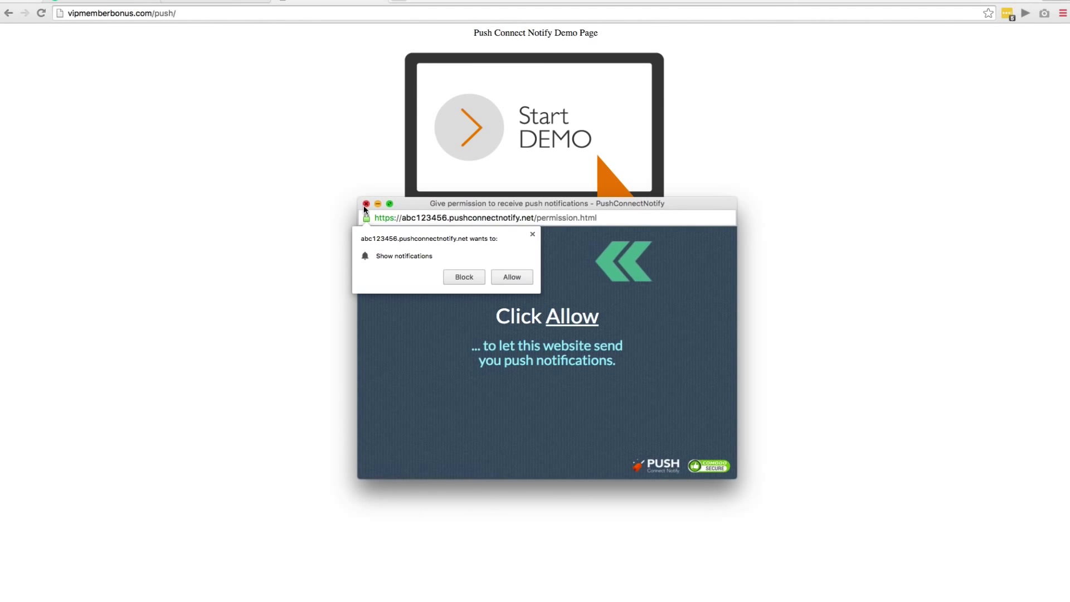
pyautogui.click(503, 277)
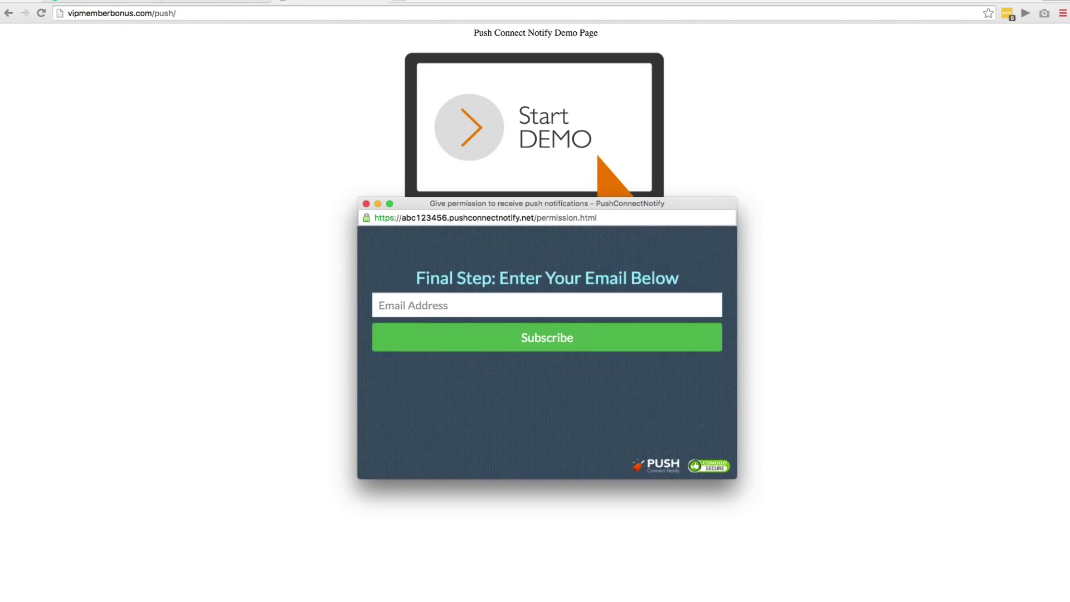
pyautogui.click(367, 204)
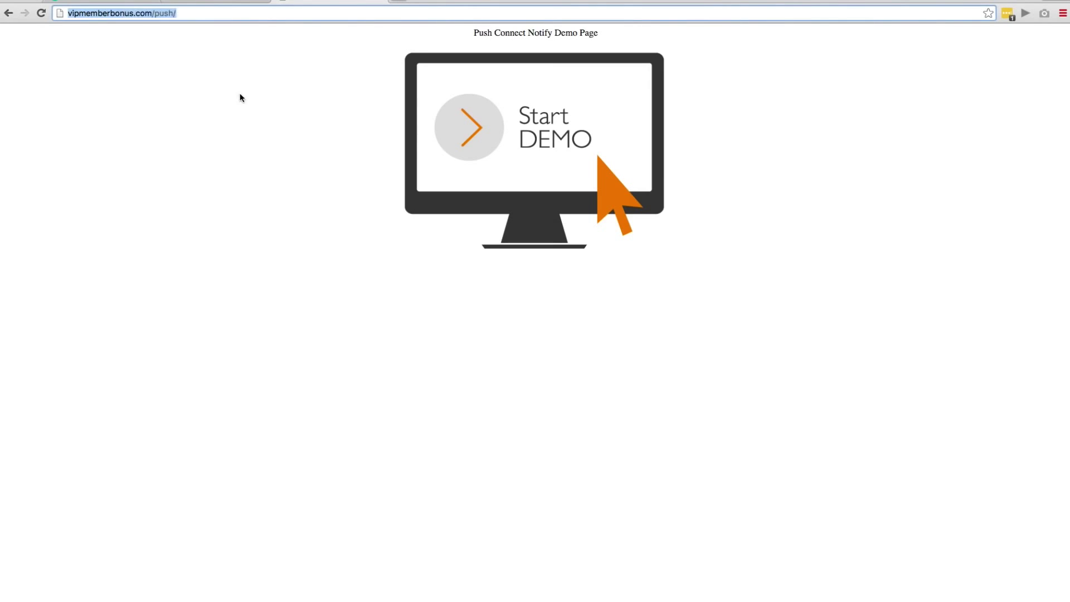
pyautogui.click(117, 1)
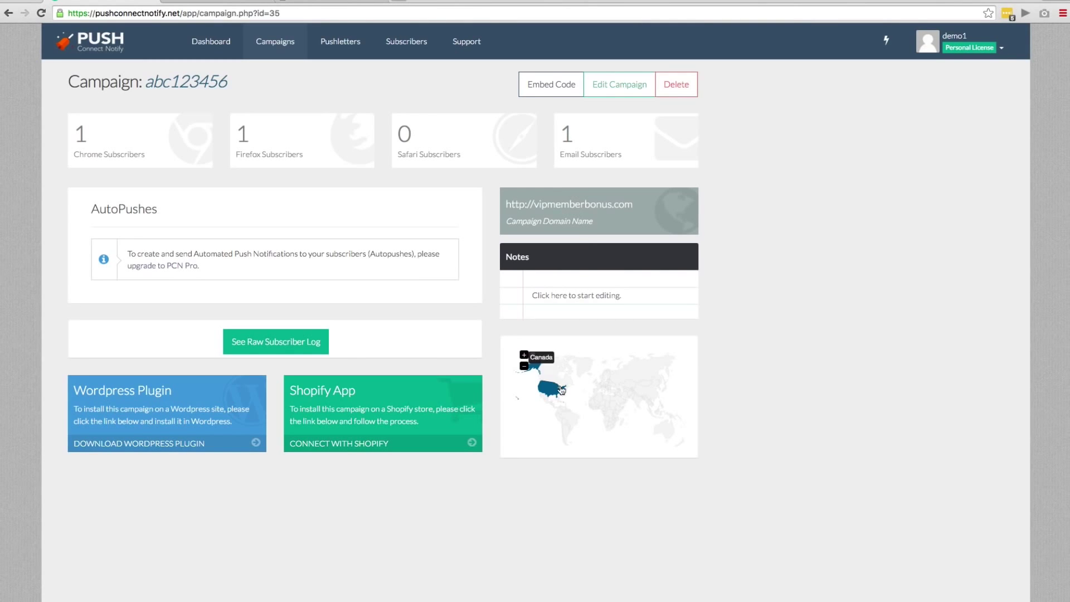
# Check the United States subscriber count on the abc123456 campaign map
pyautogui.moveTo(547, 392)
# Start a new PushLetter and choose the lifebuoy icon
pyautogui.click(331, 44)
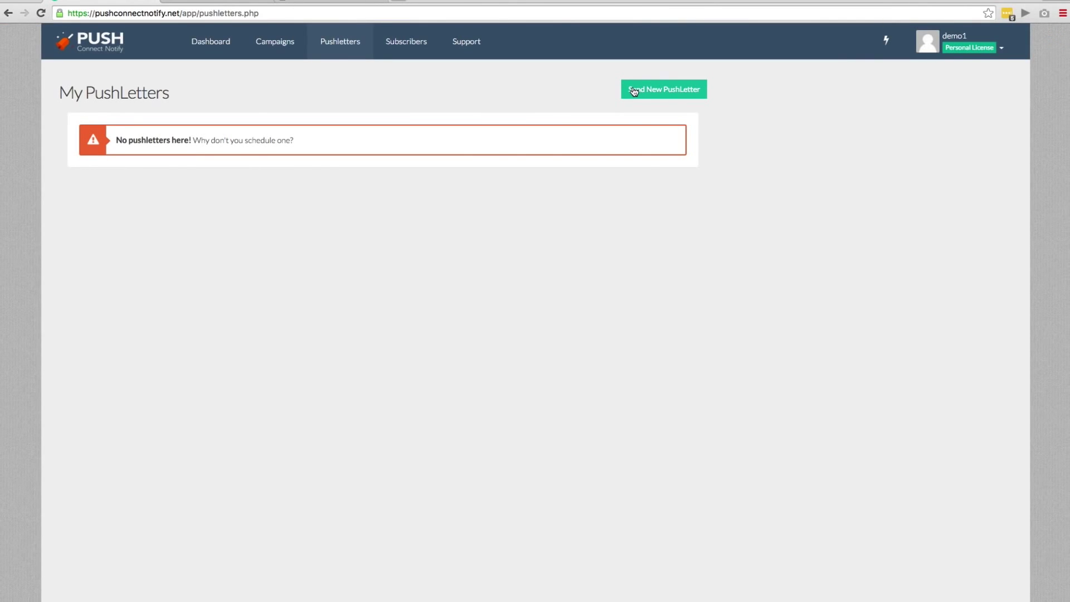
pyautogui.click(633, 91)
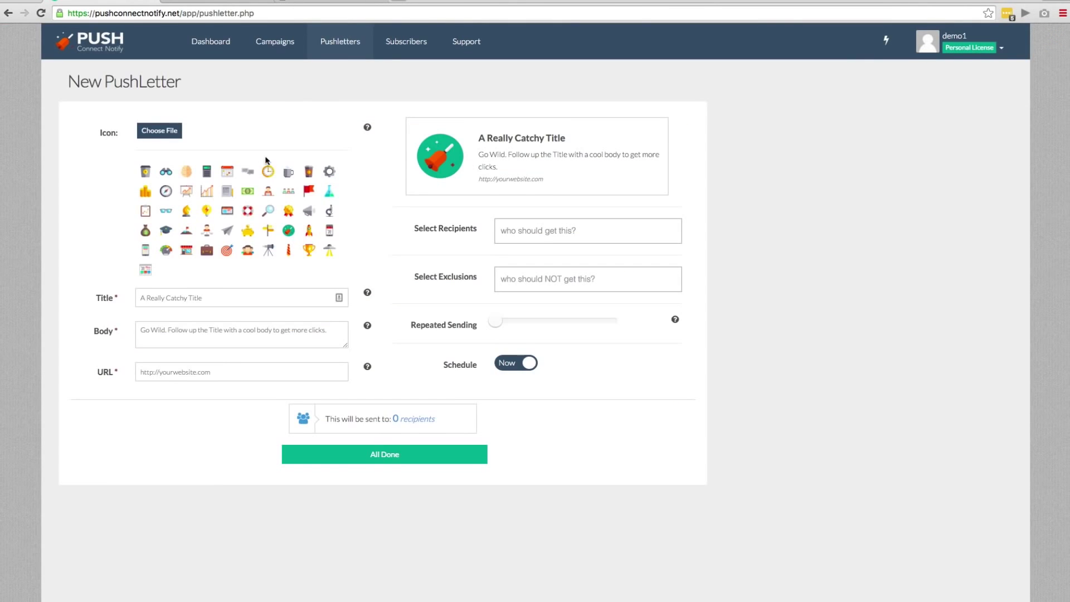
pyautogui.click(186, 171)
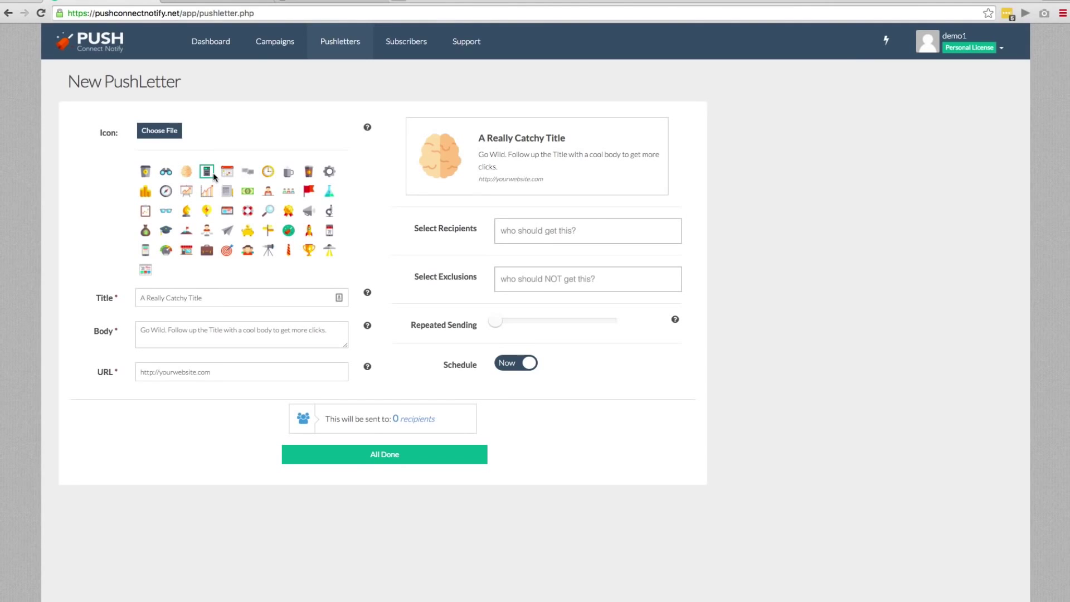
pyautogui.click(268, 210)
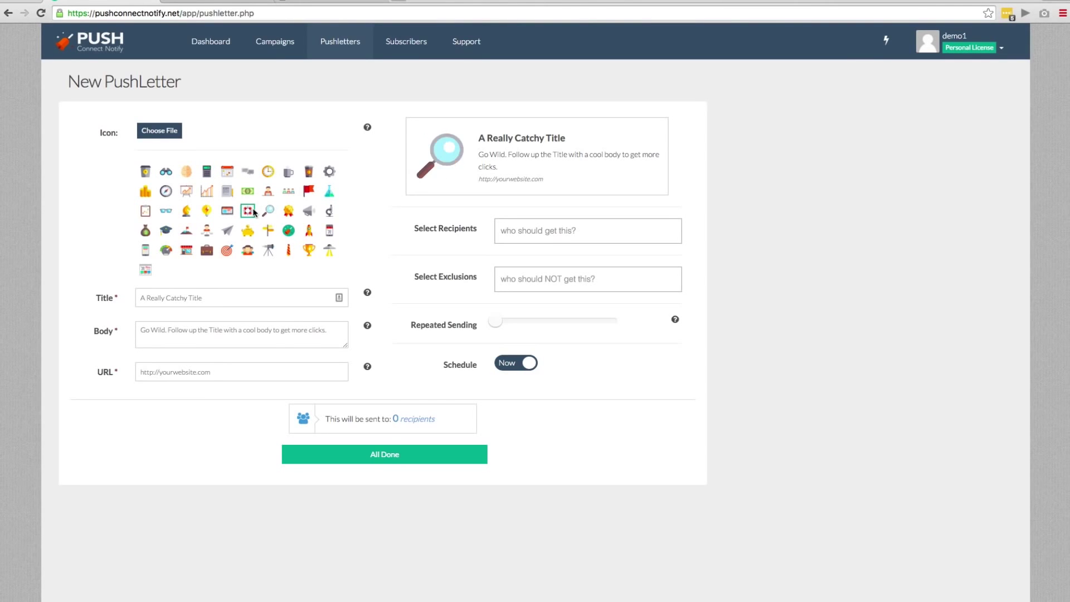
pyautogui.click(248, 211)
# Enter a greeting title, a demo body pointing to Push Connect Notify, and the pushconnectnotify.com link
pyautogui.click(186, 301)
pyautogui.write('Hey')
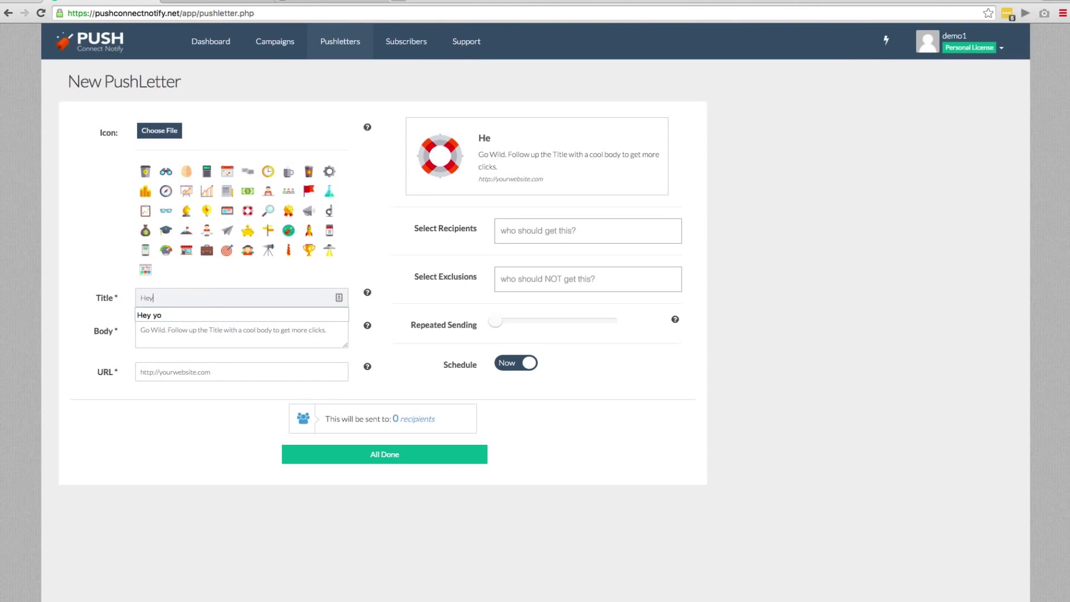
pyautogui.write(" It's Jimmy")
pyautogui.click(167, 334)
pyautogui.write('S')
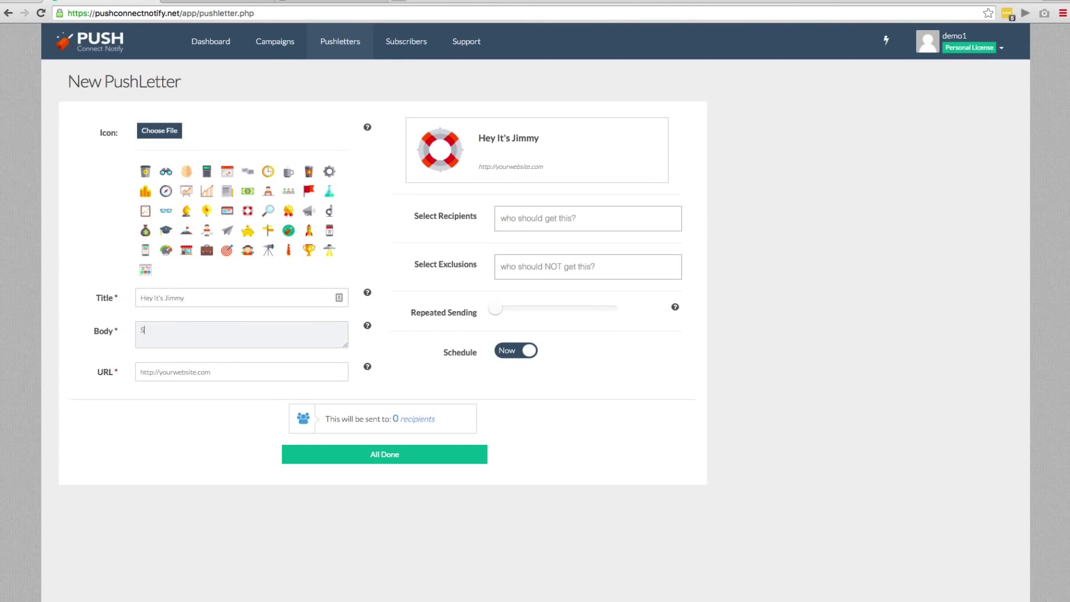
pyautogui.write('howing of f a demo')
pyautogui.press('Tab')
pyautogui.click(228, 328)
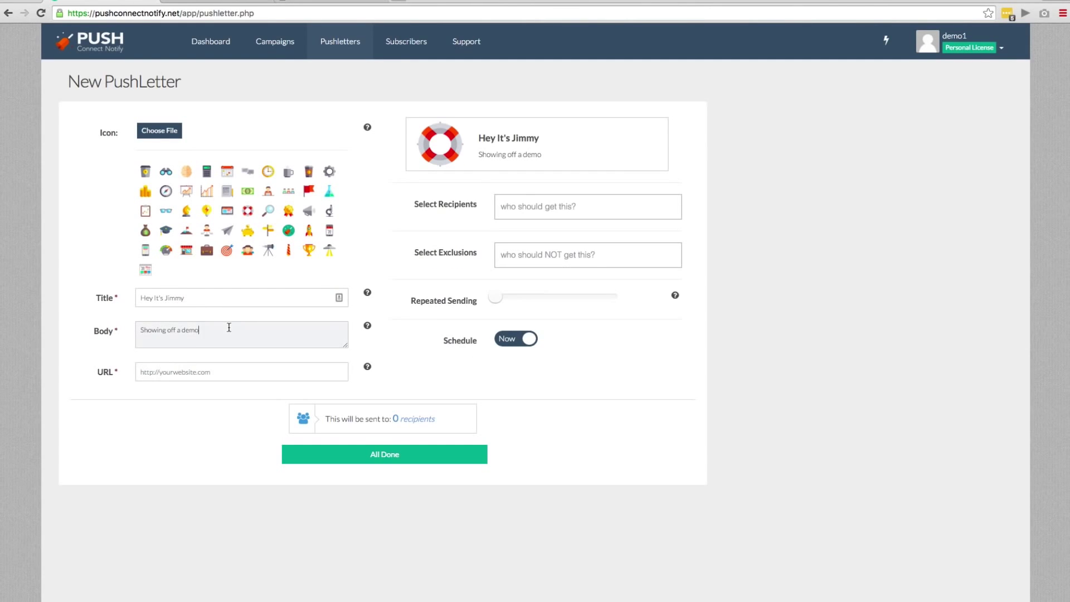
pyautogui.write('- Check Push Connect Notify Here')
pyautogui.press('Tab')
pyautogui.write('h')
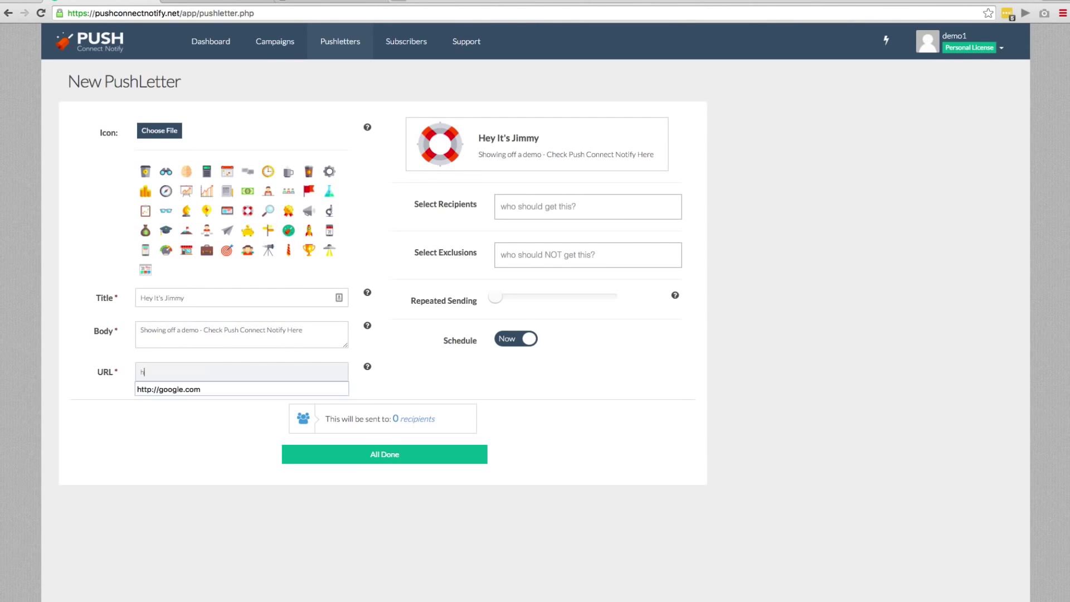
pyautogui.write('ttp://pushc')
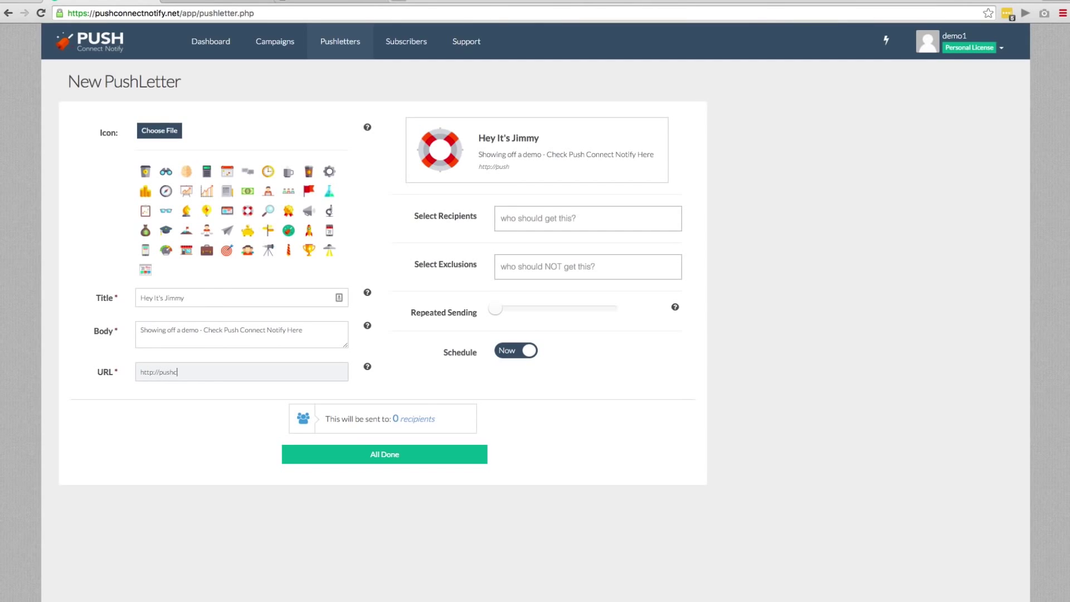
pyautogui.write('onnectnotify.com')
# Address the PushLetter to campaign abc123456, keep the schedule on Now, and send it
pyautogui.click(580, 219)
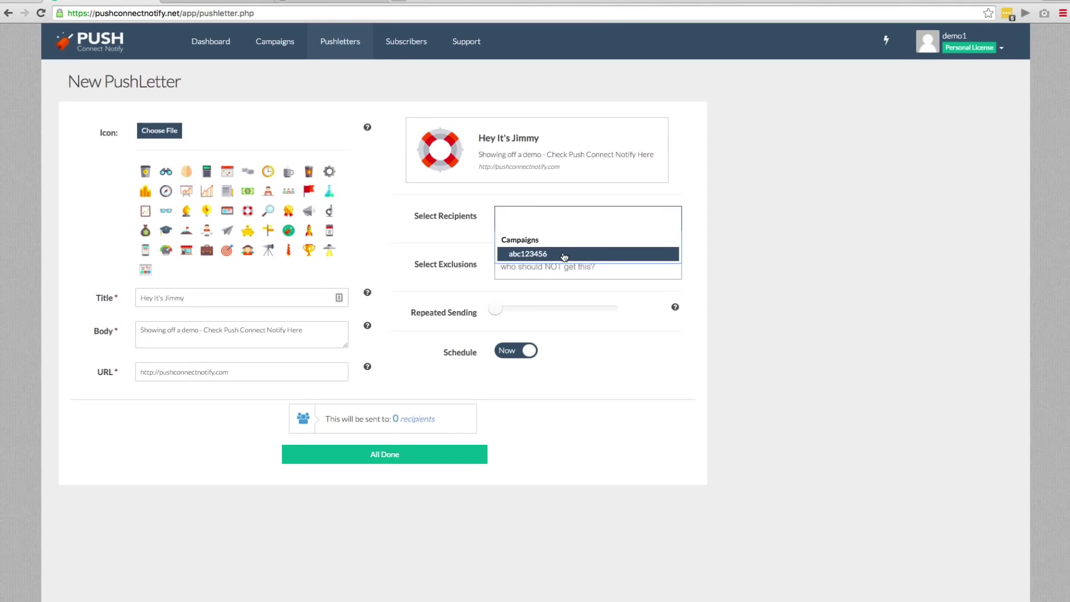
pyautogui.click(565, 255)
pyautogui.click(562, 262)
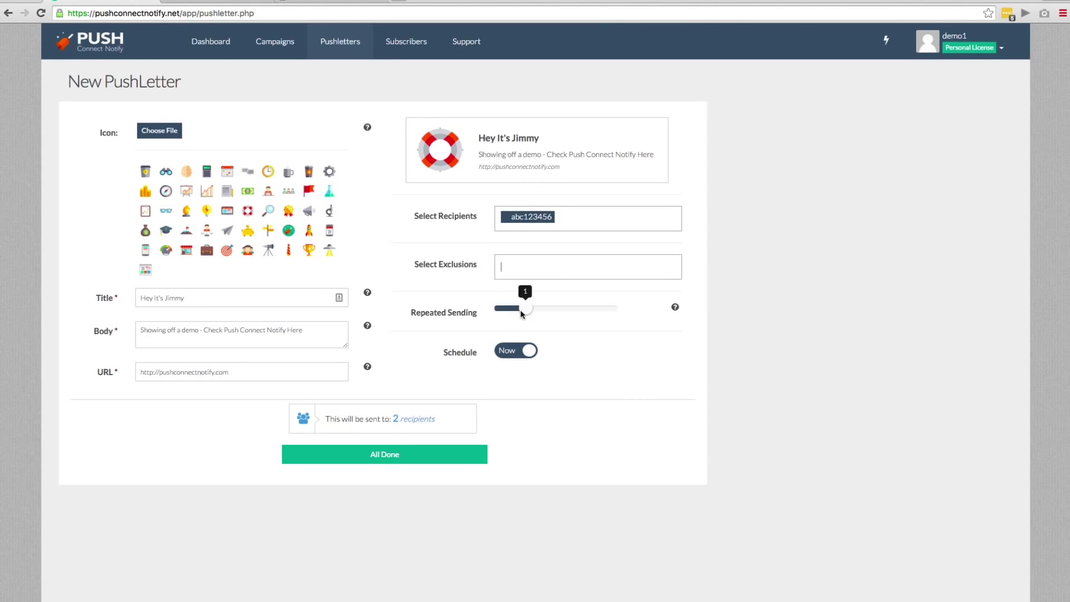
pyautogui.moveTo(521, 313)
pyautogui.mouseDown()
pyautogui.moveTo(604, 318)
pyautogui.moveTo(514, 318)
pyautogui.mouseUp()
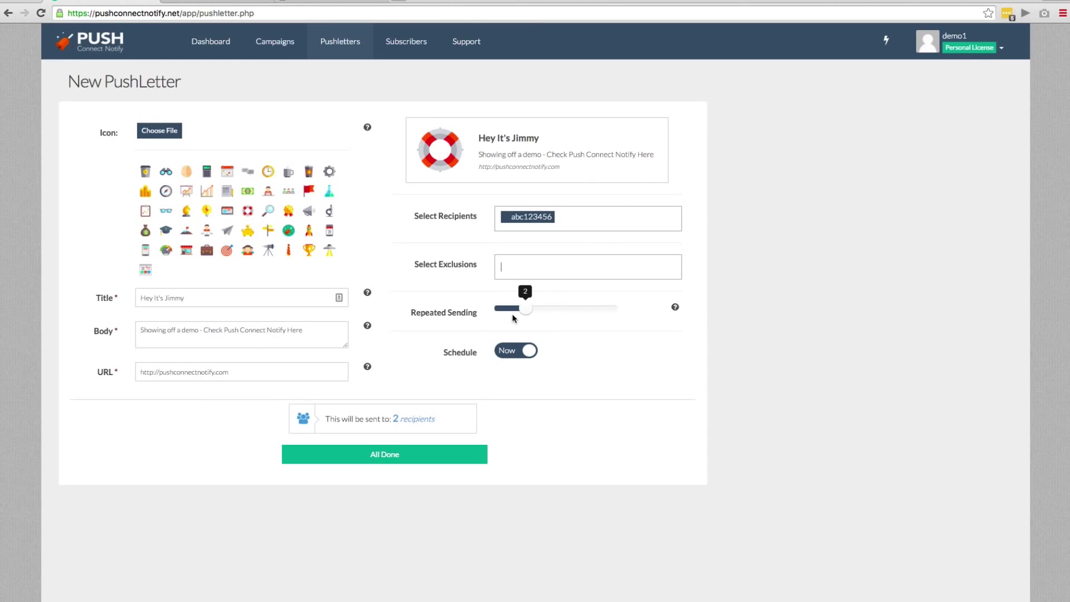
pyautogui.click(508, 347)
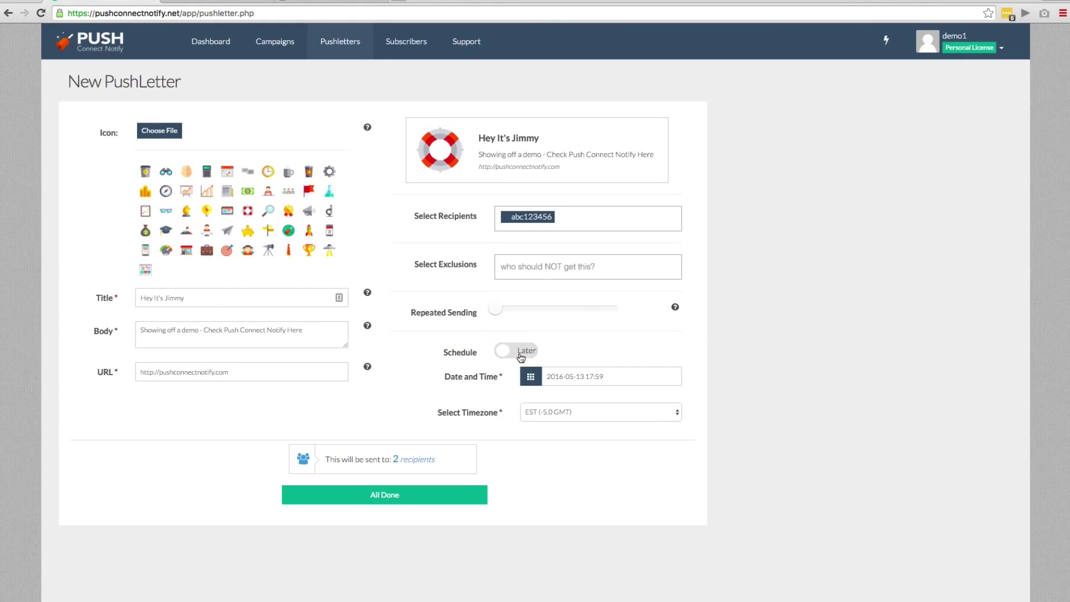
pyautogui.click(511, 352)
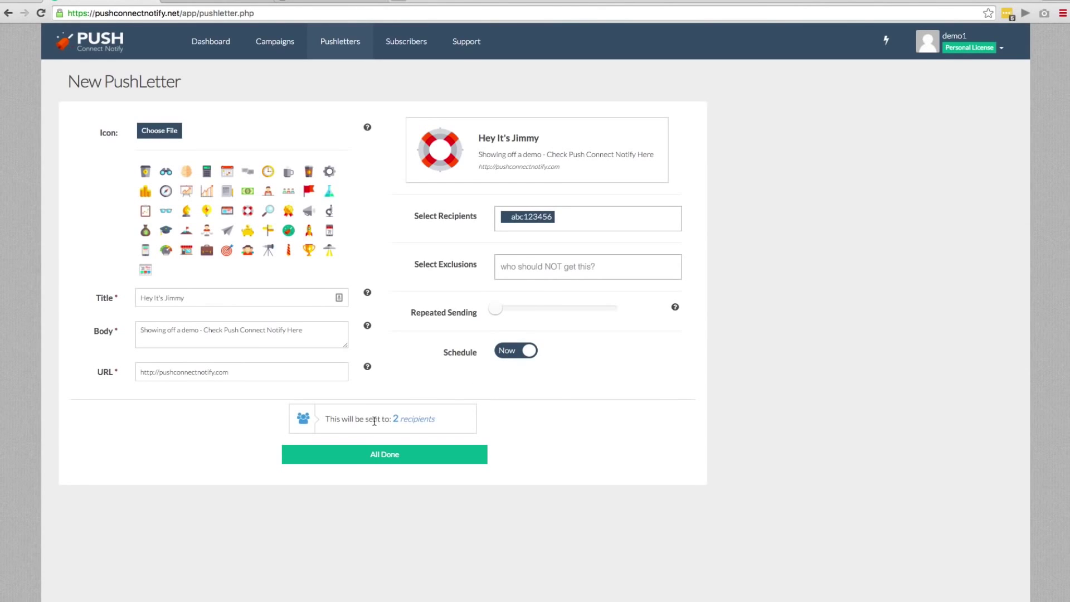
pyautogui.tripleClick(375, 419)
pyautogui.click(552, 413)
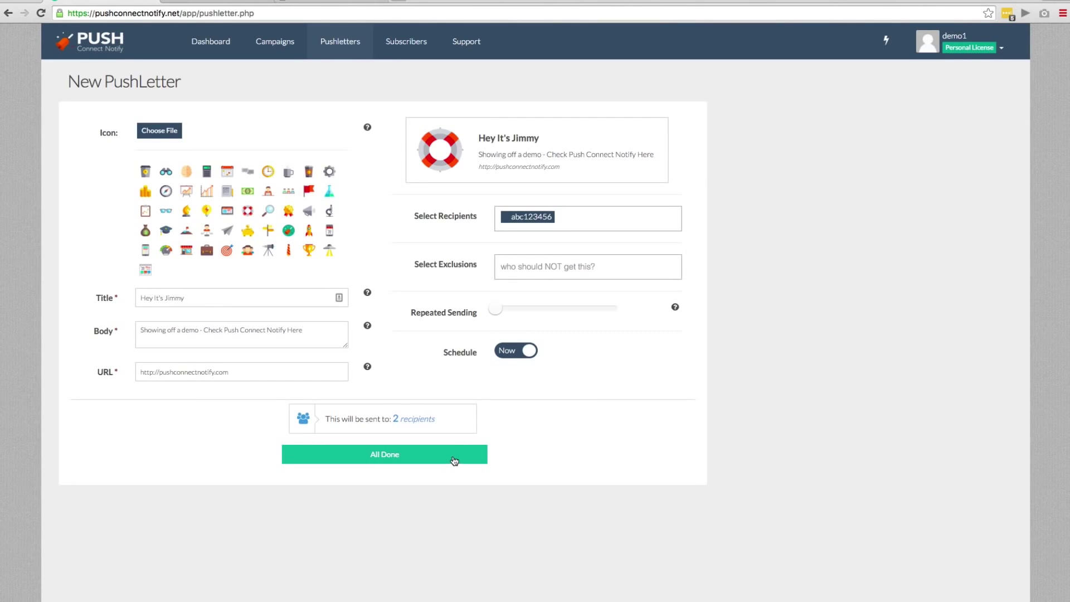
pyautogui.click(363, 454)
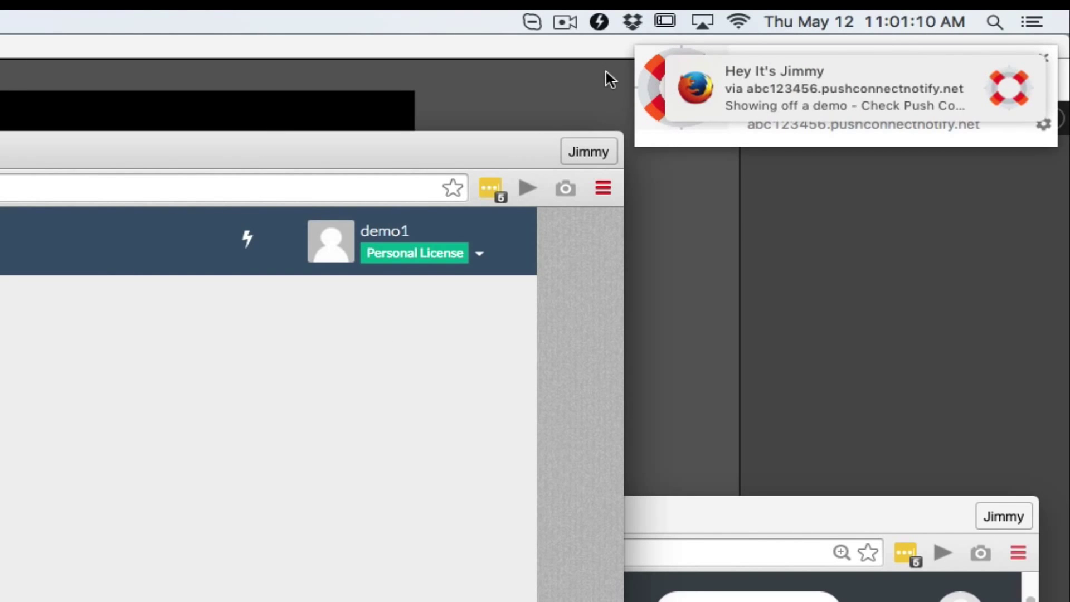
# Dismiss the Firefox copy of the notification and open the link from the Chrome notification
pyautogui.moveTo(732, 69)
pyautogui.click(978, 73)
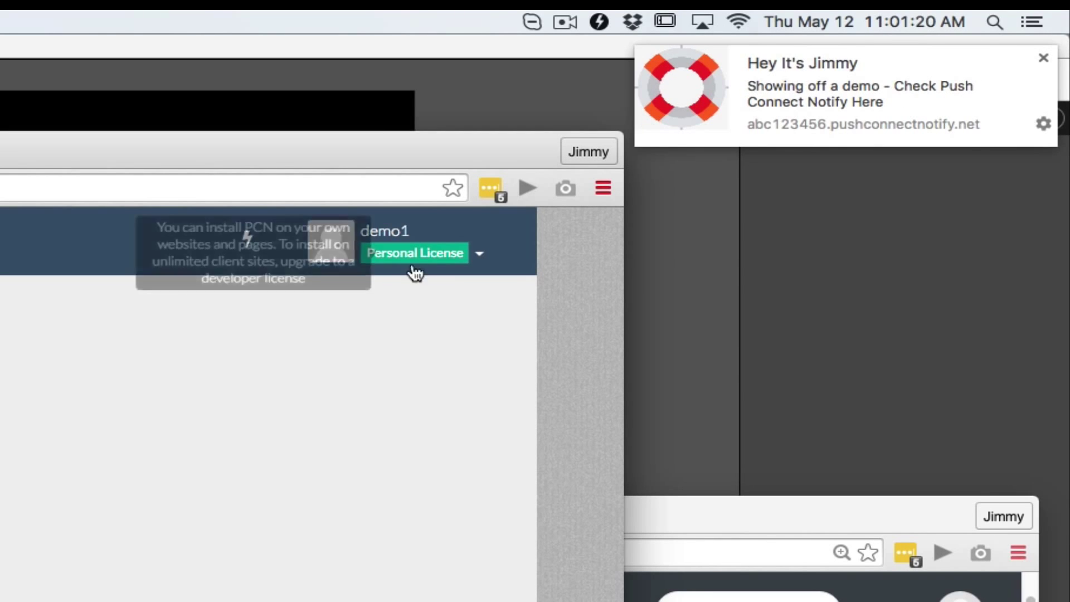
pyautogui.click(787, 101)
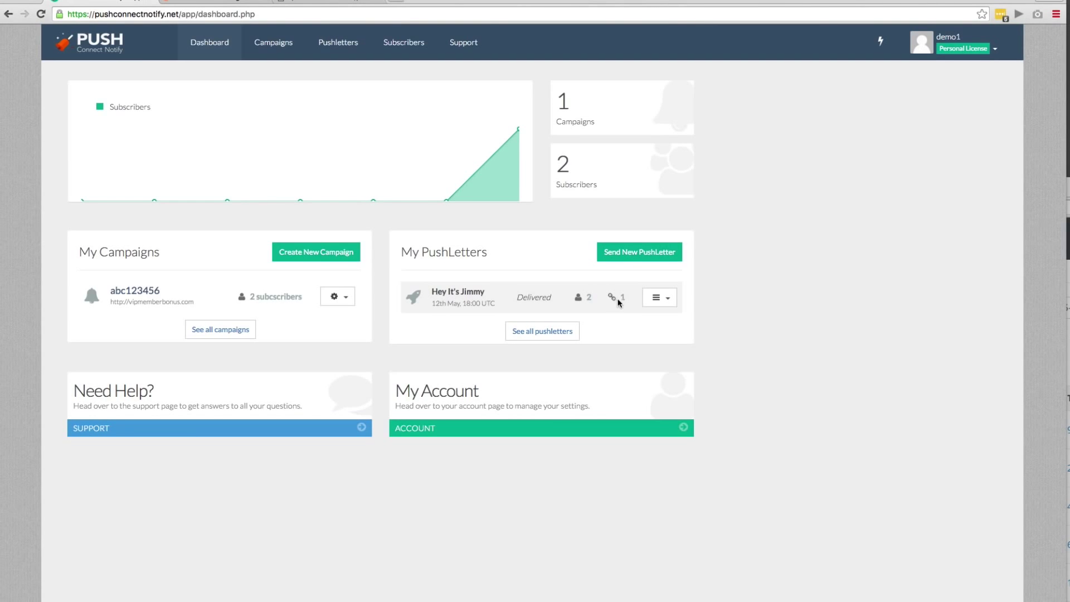
# Highlight the 'Hey It's Jimmy' pushletter's link click count of 1 on the dashboard
pyautogui.moveTo(624, 298); pyautogui.dragTo(619, 300)
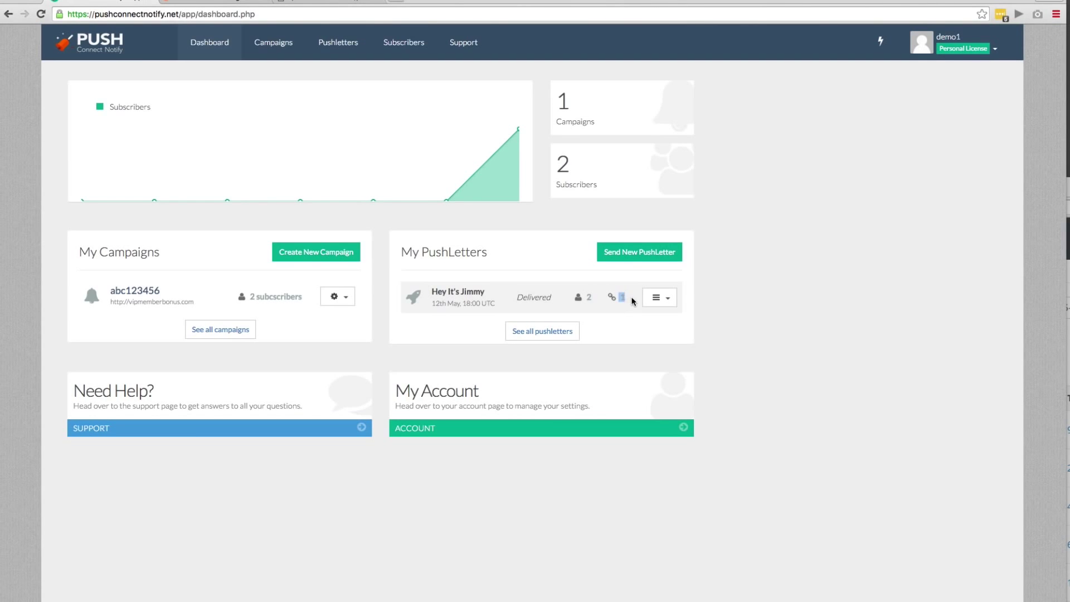